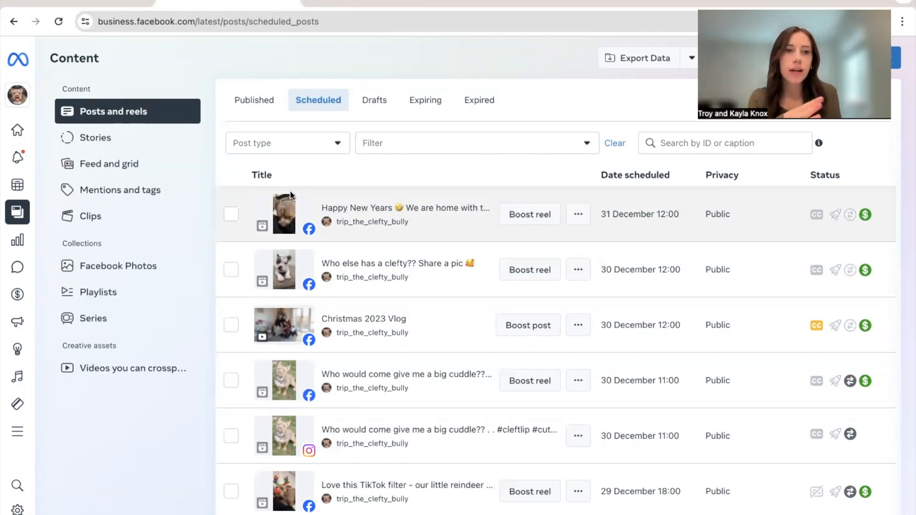
Switch to the Snapinsta Instagram video downloader and activate its URL field.
{"action": "mouse_move", "coordinate": [19, 212]}
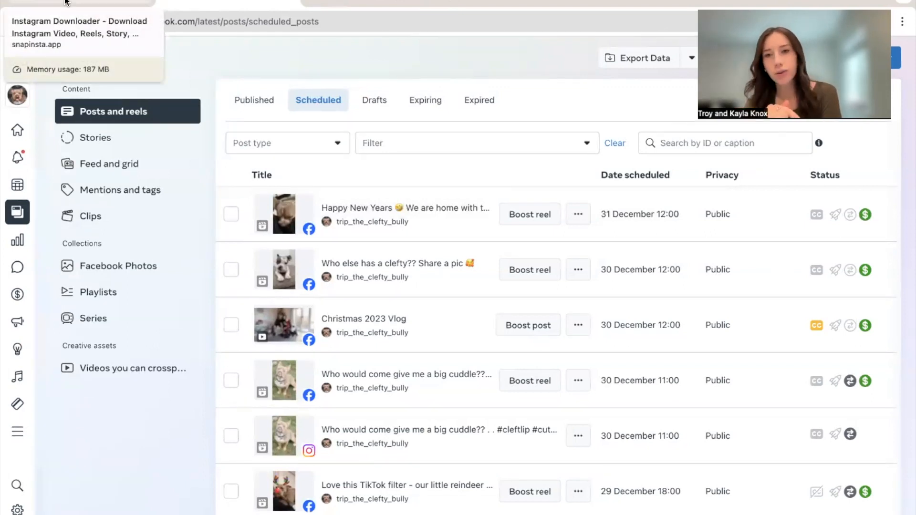
{"action": "left_click", "coordinate": [65, 2]}
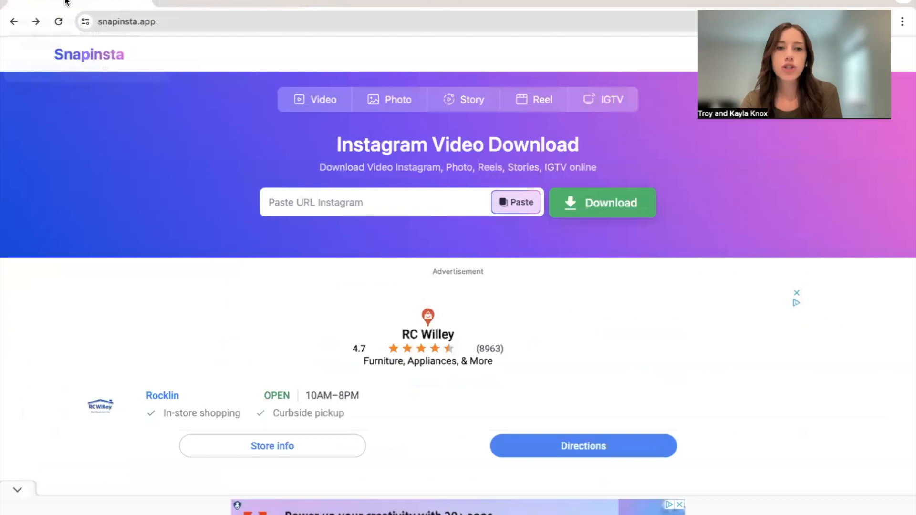
{"action": "left_click", "coordinate": [288, 207]}
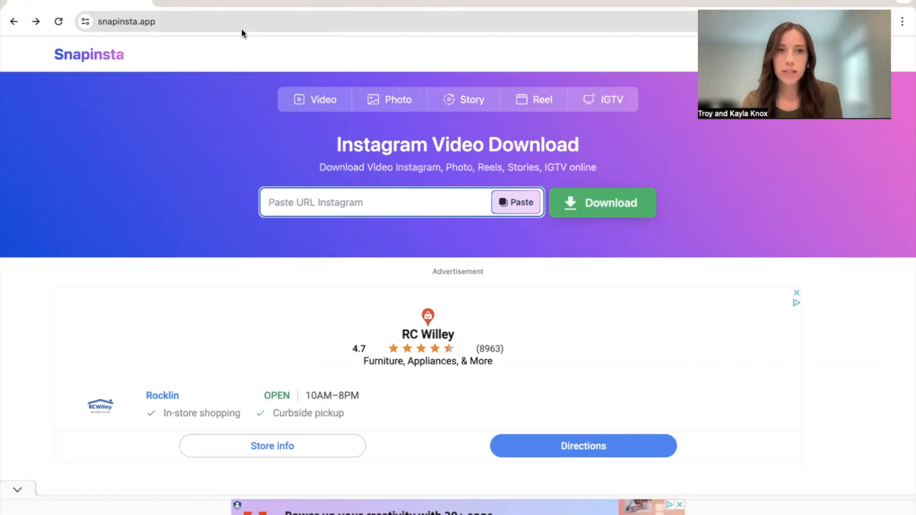
Switch to the trip_the_clefty_bully Instagram profile and open the sneezing-puppy reel captioned "what's her name!?".
{"action": "left_click", "coordinate": [358, 1]}
{"action": "scroll", "coordinate": [410, 340], "scroll_direction": "down", "scroll_amount": 3}
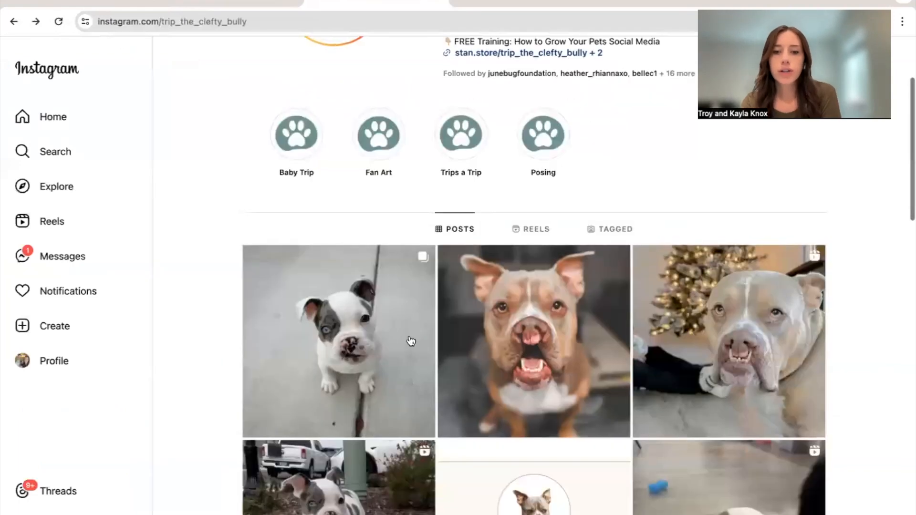
{"action": "scroll", "coordinate": [411, 341], "scroll_direction": "down", "scroll_amount": 3}
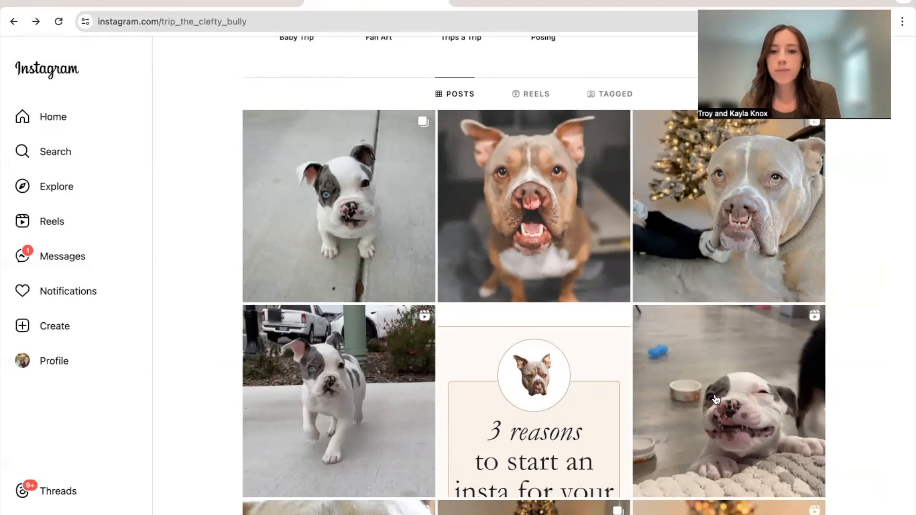
{"action": "left_click", "coordinate": [363, 399]}
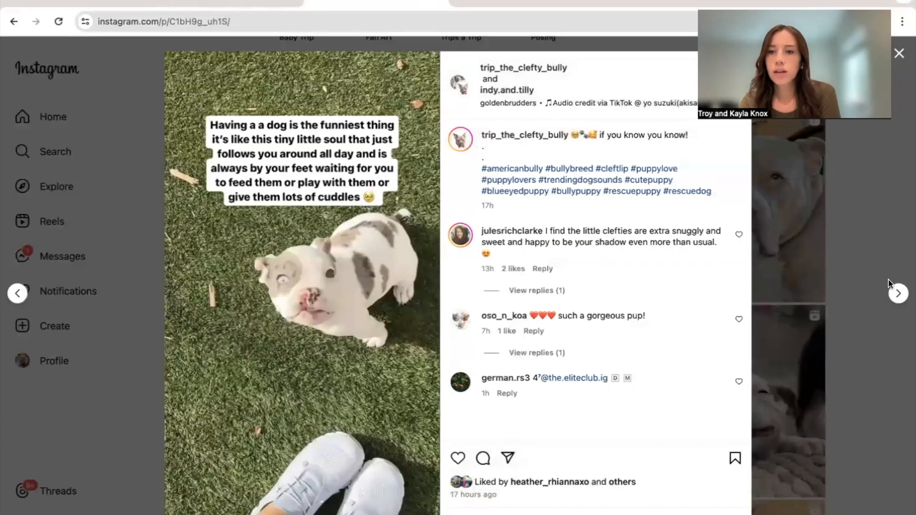
{"action": "left_click", "coordinate": [897, 292]}
{"action": "left_click", "coordinate": [897, 293]}
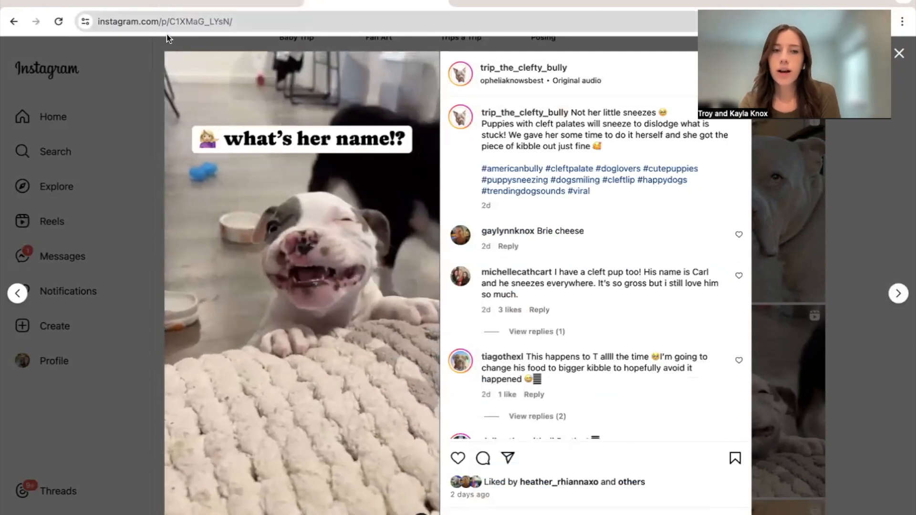
Copy the sneezing-puppy reel's web address and paste it into Snapinsta's Instagram URL field.
{"action": "left_click", "coordinate": [210, 21]}
{"action": "key", "text": "ctrl+c"}
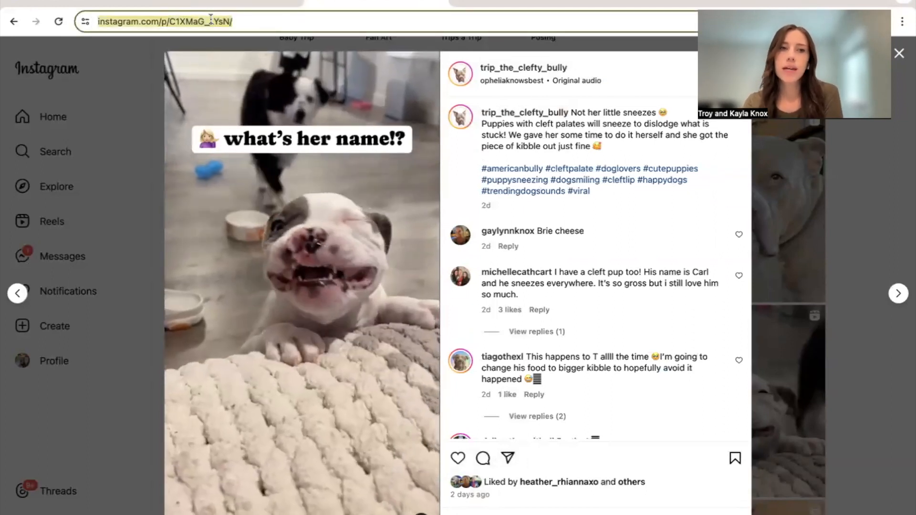
{"action": "left_click", "coordinate": [91, 3]}
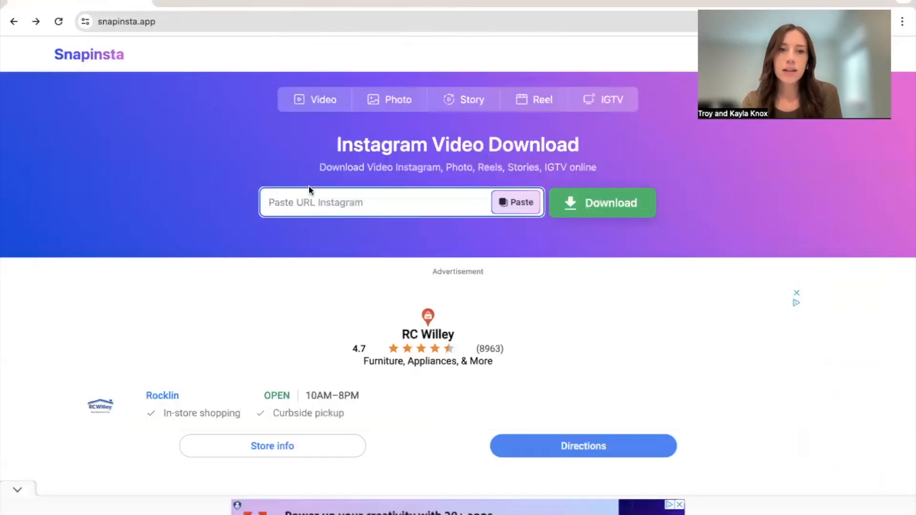
{"action": "key", "text": "ctrl+v"}
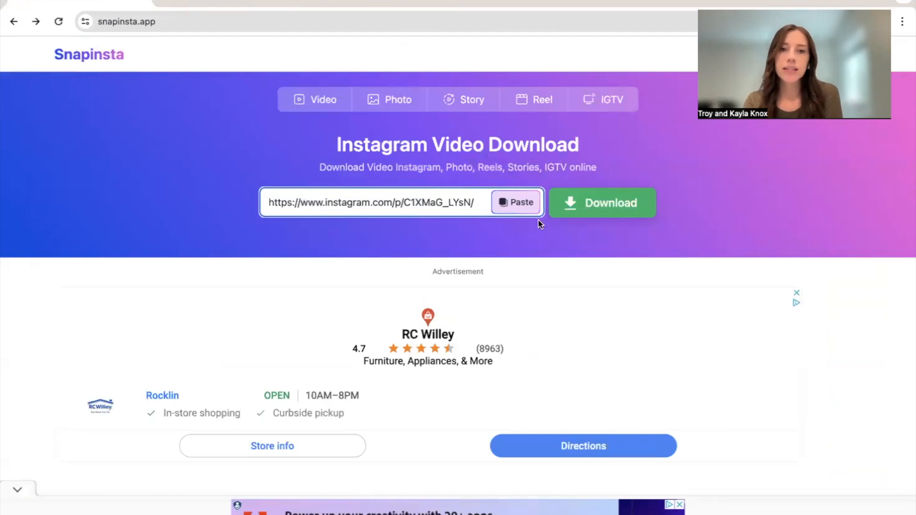
Submit the pasted link in Snapinsta and download the reel as a video file.
{"action": "left_click", "coordinate": [585, 205]}
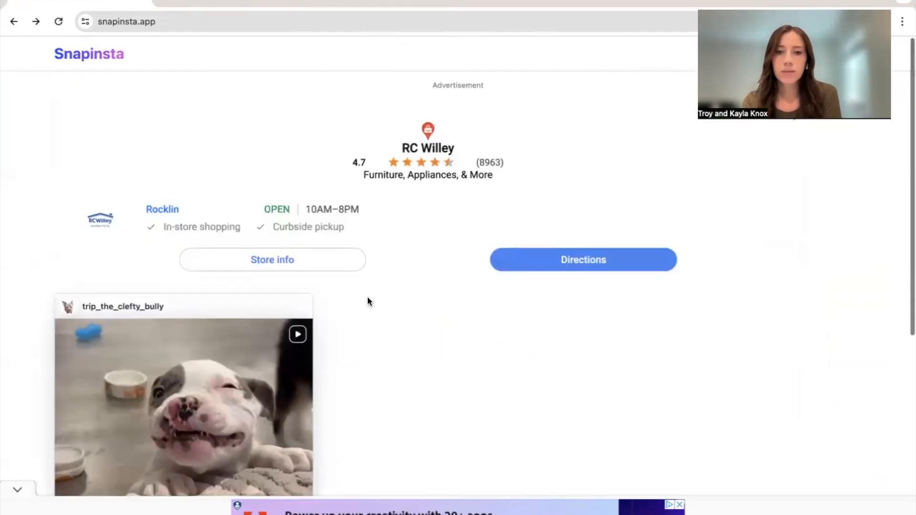
{"action": "scroll", "coordinate": [367, 299], "scroll_direction": "down", "scroll_amount": 3}
{"action": "scroll", "coordinate": [367, 301], "scroll_direction": "down", "scroll_amount": 1}
{"action": "left_click", "coordinate": [184, 369]}
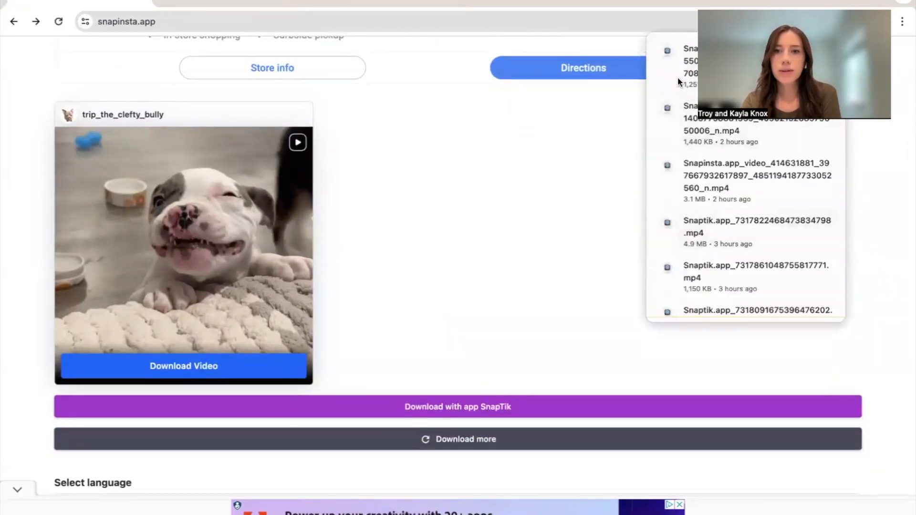
Open the newly downloaded video to check it, and return to Snapinsta and reset it for another link.
{"action": "left_click", "coordinate": [674, 76]}
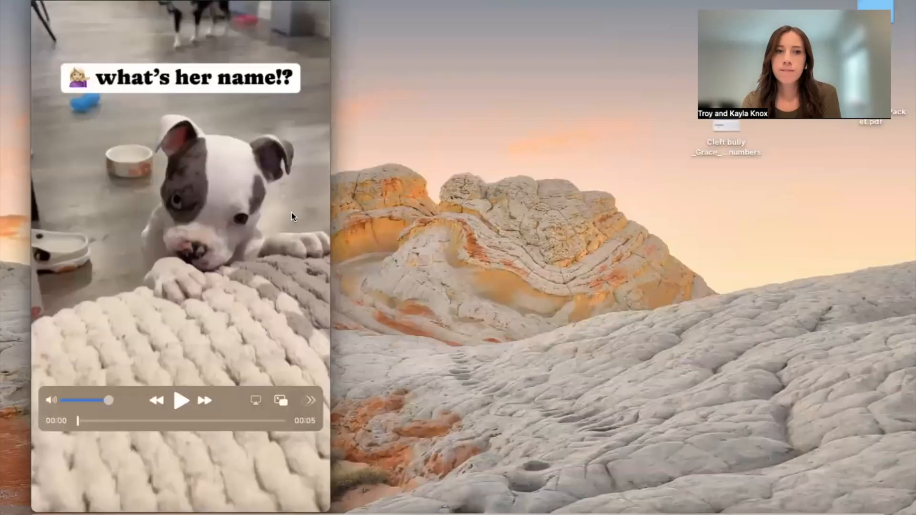
{"action": "key", "text": "ctrl+Right"}
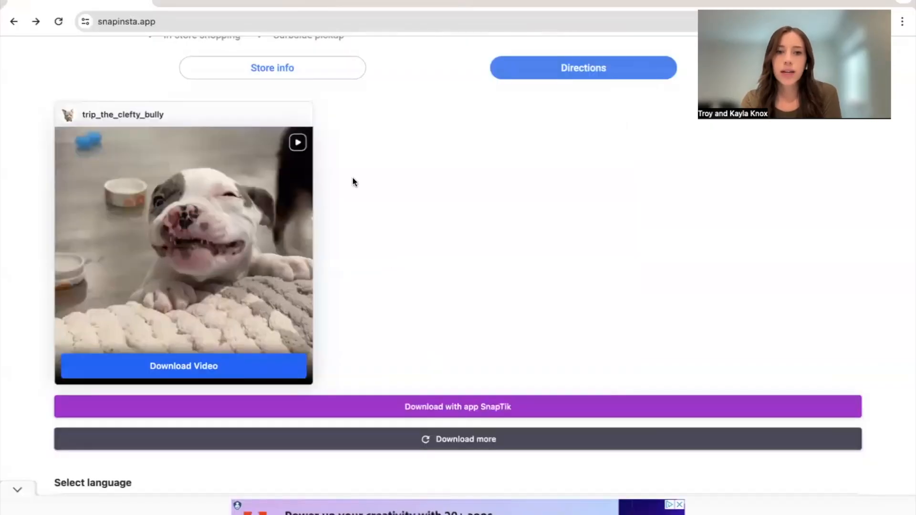
{"action": "left_click", "coordinate": [454, 440]}
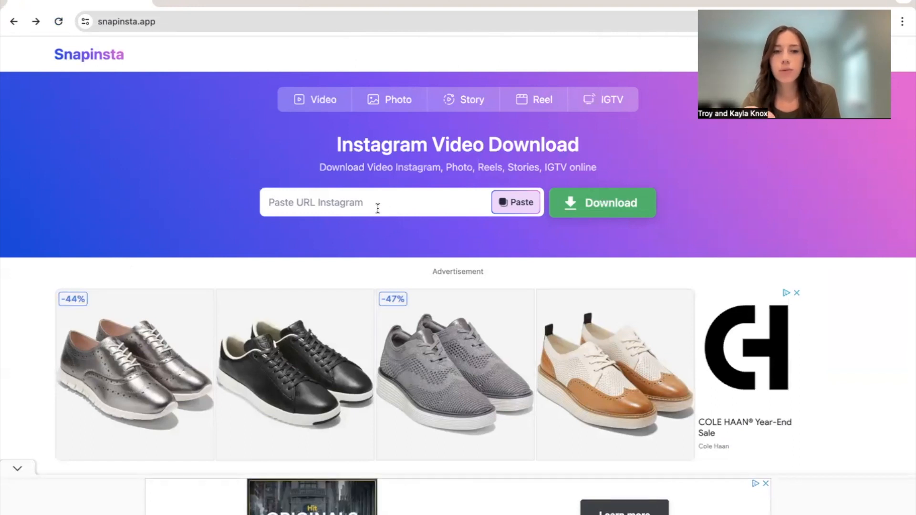
Switch to Meta Business Suite and review the current week's posts and stories in the Planner.
{"action": "left_click", "coordinate": [208, 2]}
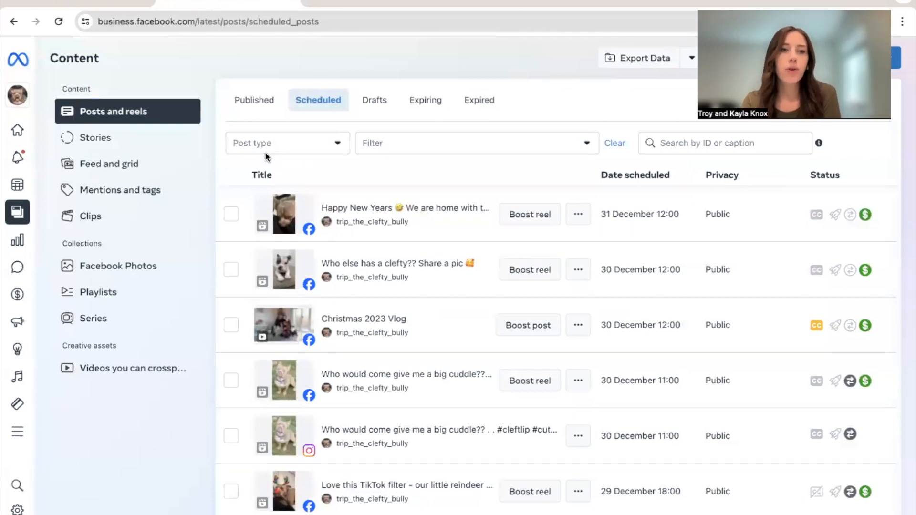
{"action": "mouse_move", "coordinate": [16, 190]}
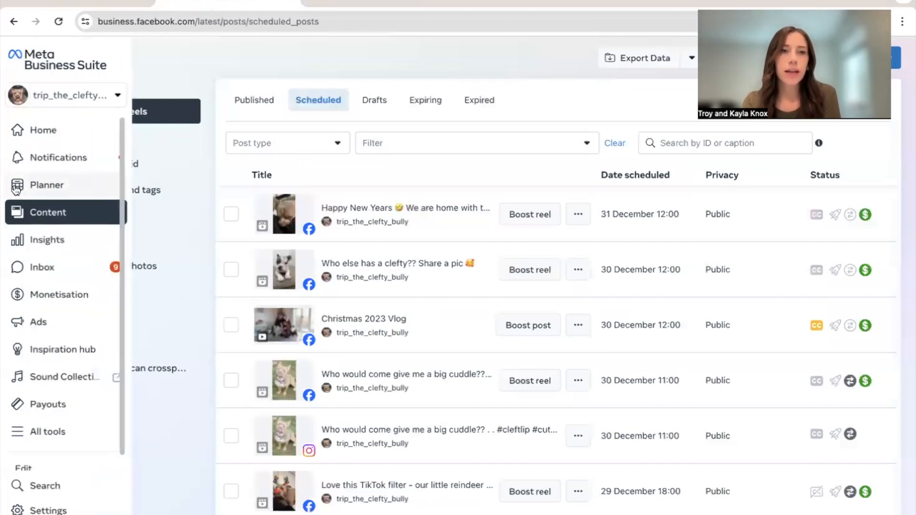
{"action": "left_click", "coordinate": [26, 190]}
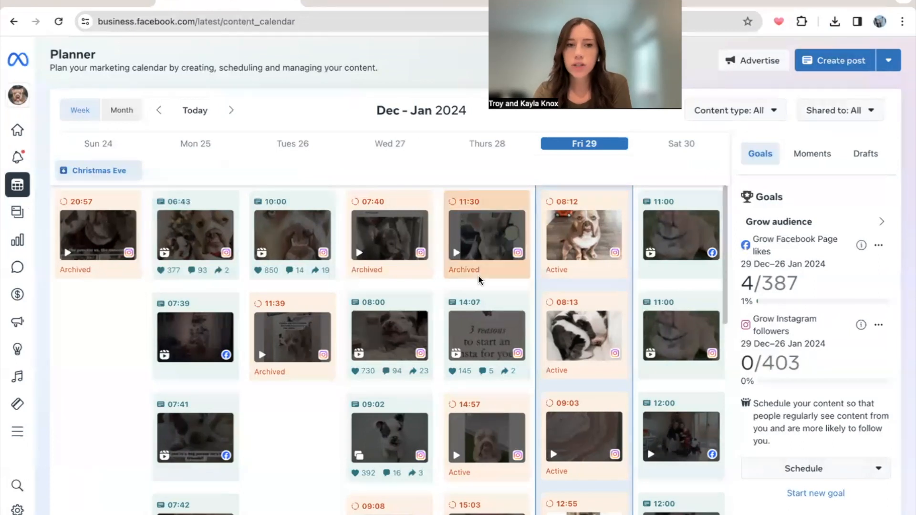
{"action": "scroll", "coordinate": [478, 275], "scroll_direction": "down", "scroll_amount": 4}
{"action": "scroll", "coordinate": [479, 279], "scroll_direction": "up", "scroll_amount": 4}
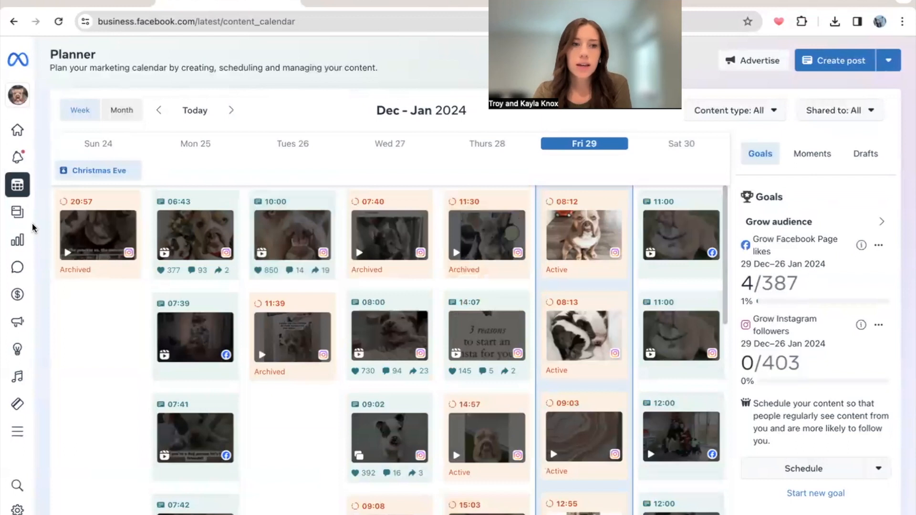
Open the Content section and look through the published posts and reels.
{"action": "mouse_move", "coordinate": [14, 213]}
{"action": "left_click", "coordinate": [53, 213]}
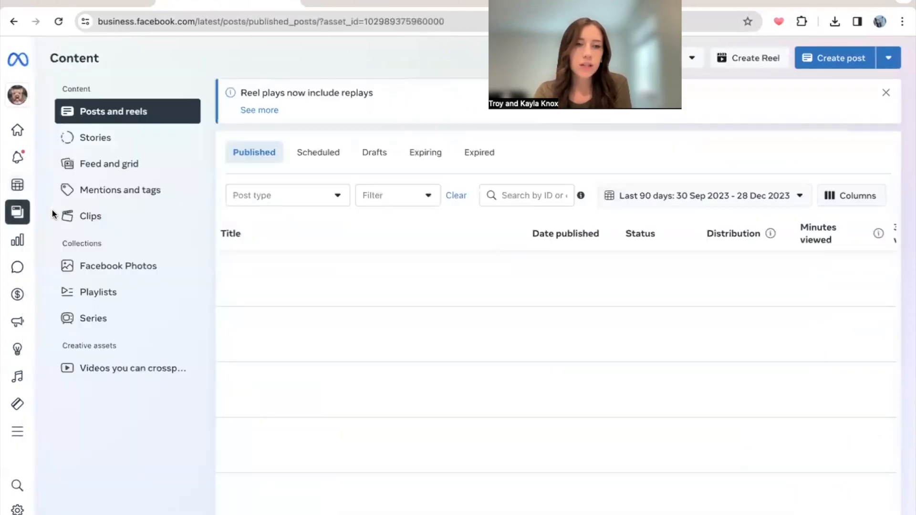
{"action": "scroll", "coordinate": [367, 305], "scroll_direction": "down", "scroll_amount": 3}
{"action": "scroll", "coordinate": [367, 304], "scroll_direction": "down", "scroll_amount": 2}
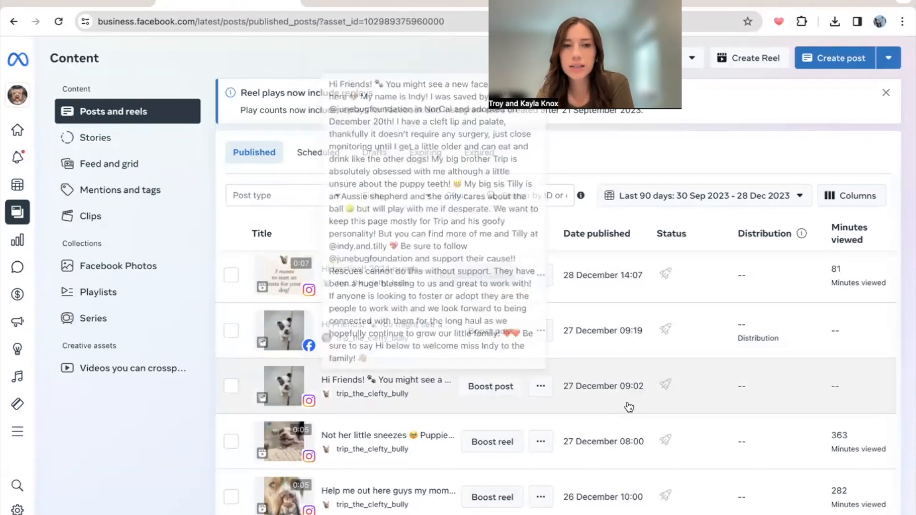
Visit the Stories list, and compare the Facebook and Instagram feeds side by side in Feed and grid.
{"action": "left_click", "coordinate": [100, 148]}
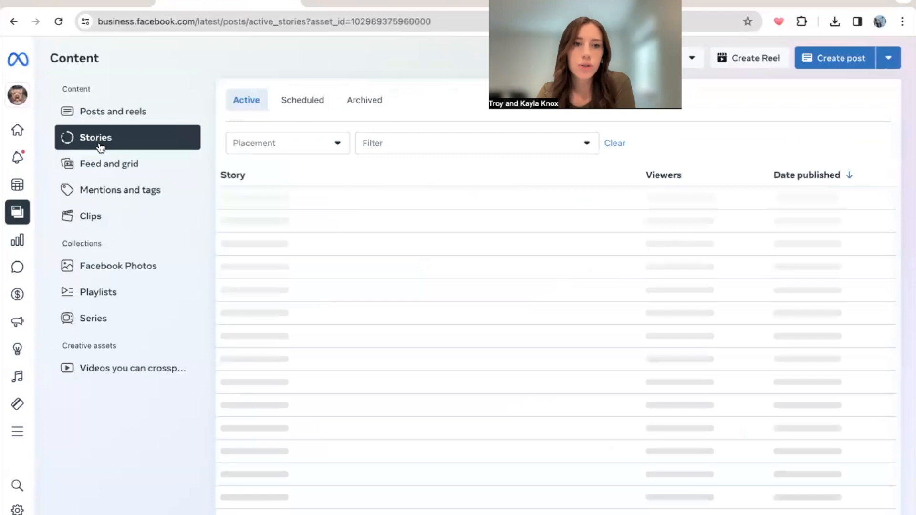
{"action": "left_click", "coordinate": [111, 168]}
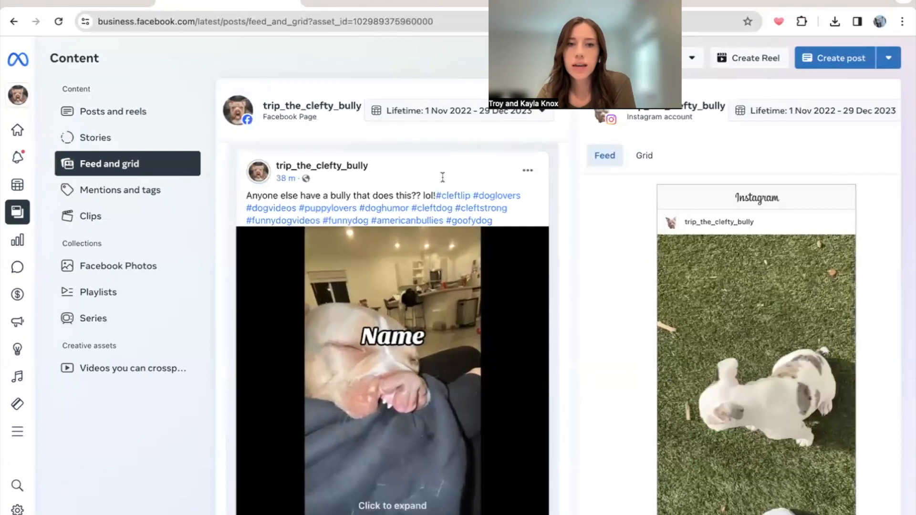
{"action": "scroll", "coordinate": [569, 357], "scroll_direction": "down", "scroll_amount": 1}
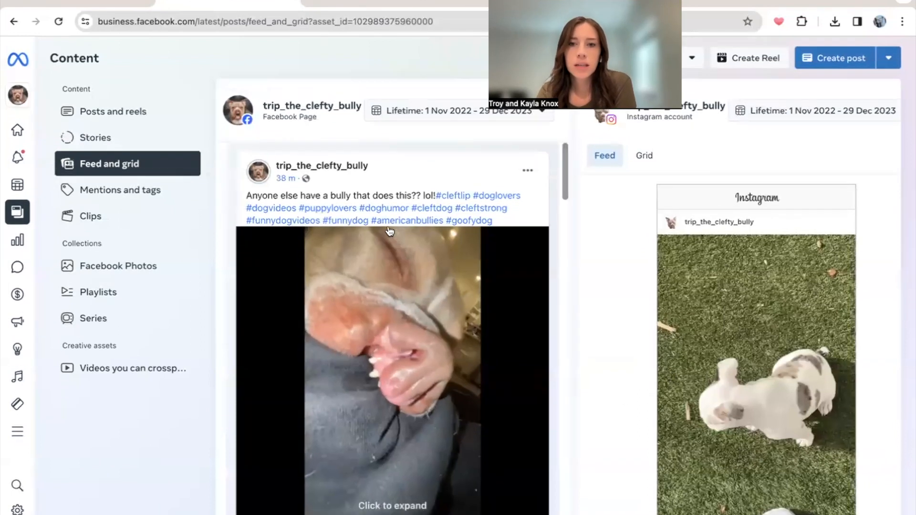
{"action": "scroll", "coordinate": [710, 154], "scroll_direction": "up", "scroll_amount": 1}
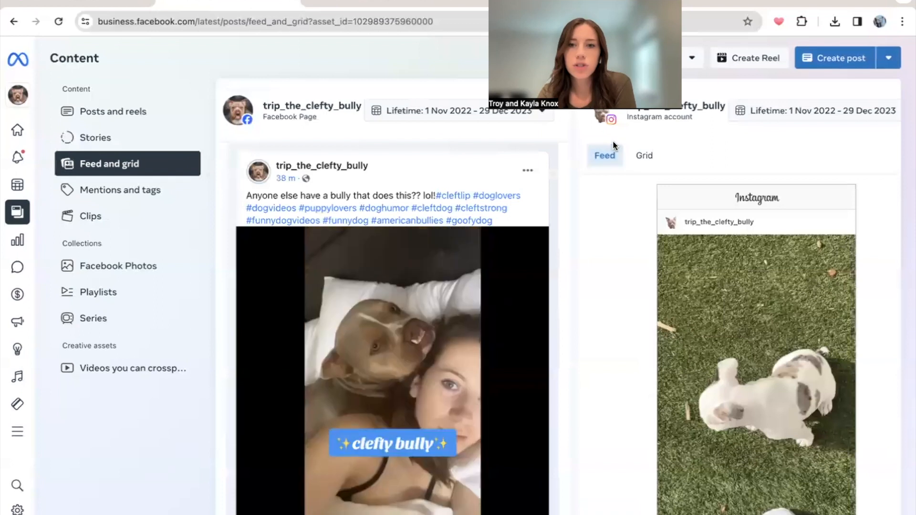
{"action": "scroll", "coordinate": [658, 279], "scroll_direction": "down", "scroll_amount": 10}
{"action": "scroll", "coordinate": [654, 281], "scroll_direction": "up", "scroll_amount": 6}
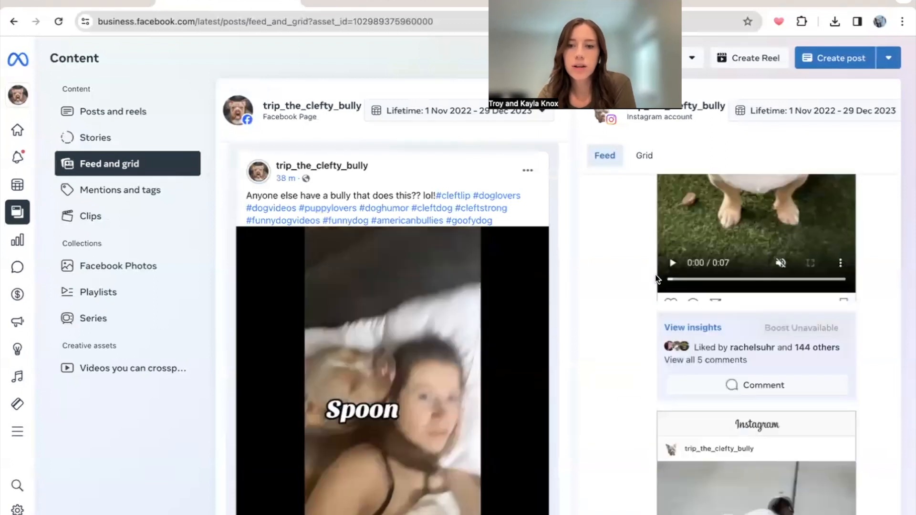
{"action": "scroll", "coordinate": [488, 345], "scroll_direction": "down", "scroll_amount": 8}
{"action": "scroll", "coordinate": [488, 345], "scroll_direction": "down", "scroll_amount": 15}
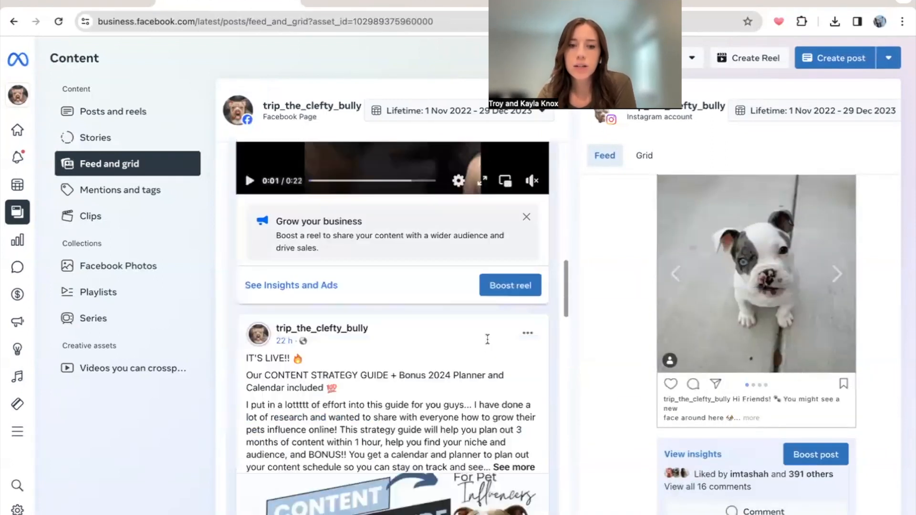
{"action": "scroll", "coordinate": [746, 414], "scroll_direction": "down", "scroll_amount": 8}
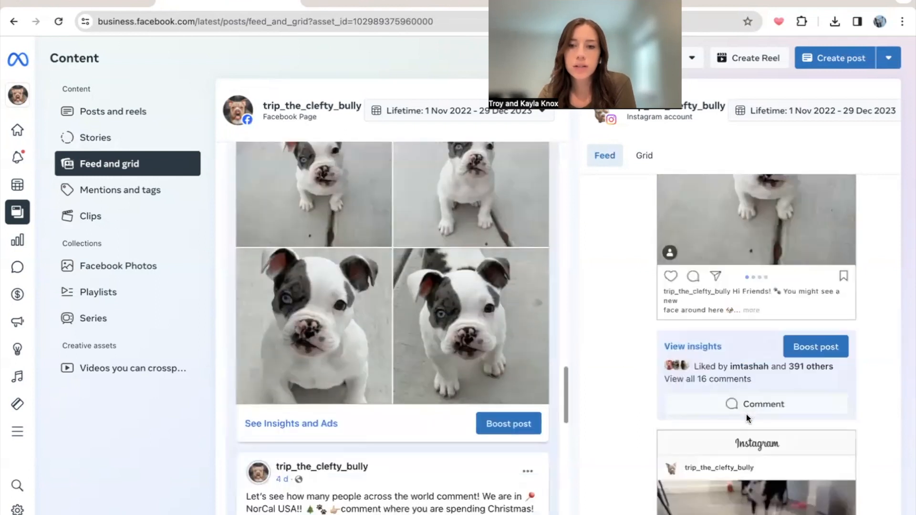
{"action": "scroll", "coordinate": [338, 372], "scroll_direction": "down", "scroll_amount": 5}
{"action": "scroll", "coordinate": [338, 372], "scroll_direction": "up", "scroll_amount": 5}
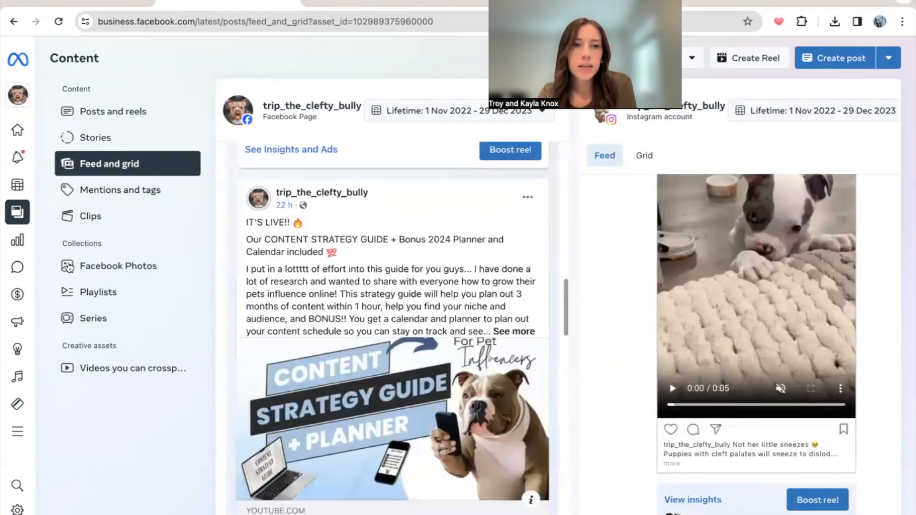
Review the Facebook and Instagram posts that mention or tag the business in Mentions and tags.
{"action": "left_click", "coordinate": [101, 195]}
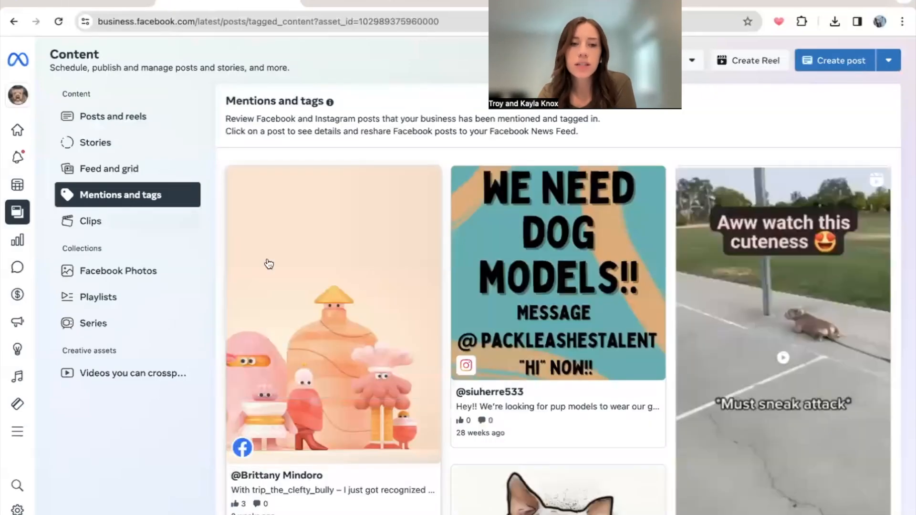
{"action": "scroll", "coordinate": [716, 355], "scroll_direction": "down", "scroll_amount": 8}
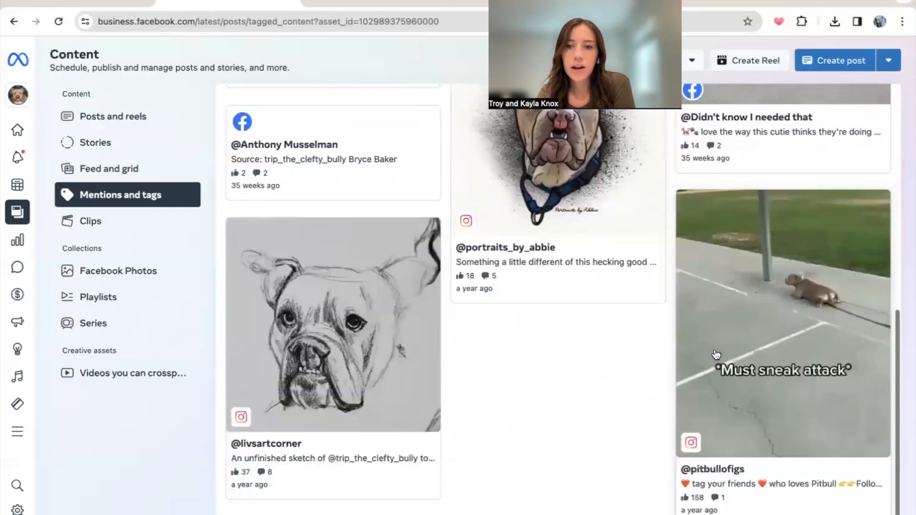
{"action": "scroll", "coordinate": [716, 354], "scroll_direction": "up", "scroll_amount": 8}
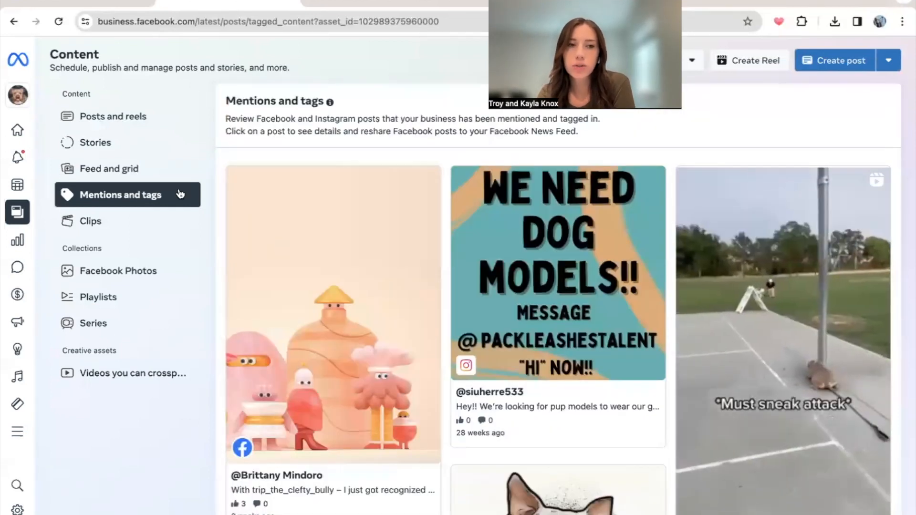
Return to Posts and reels and examine the published entries and their boost options.
{"action": "left_click", "coordinate": [115, 118]}
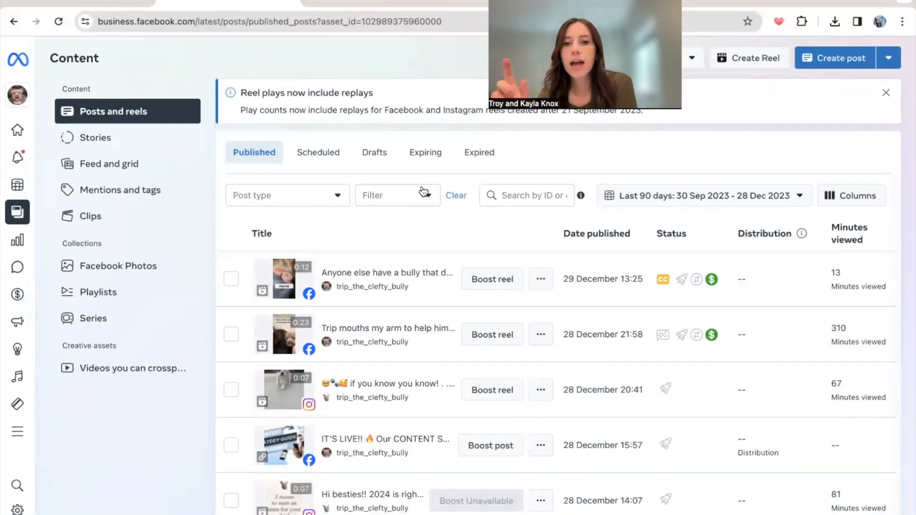
{"action": "scroll", "coordinate": [474, 338], "scroll_direction": "down", "scroll_amount": 2}
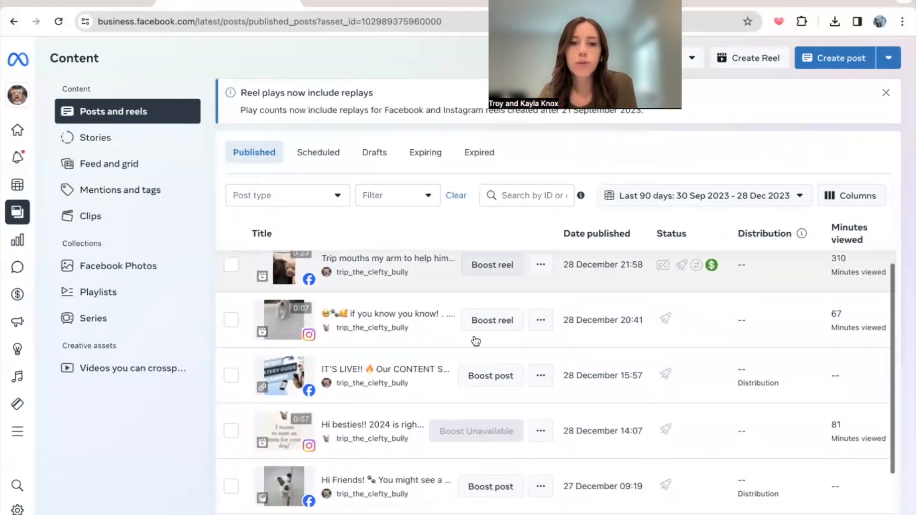
{"action": "scroll", "coordinate": [476, 341], "scroll_direction": "up", "scroll_amount": 1}
{"action": "scroll", "coordinate": [476, 341], "scroll_direction": "down", "scroll_amount": 3}
{"action": "mouse_move", "coordinate": [474, 334]}
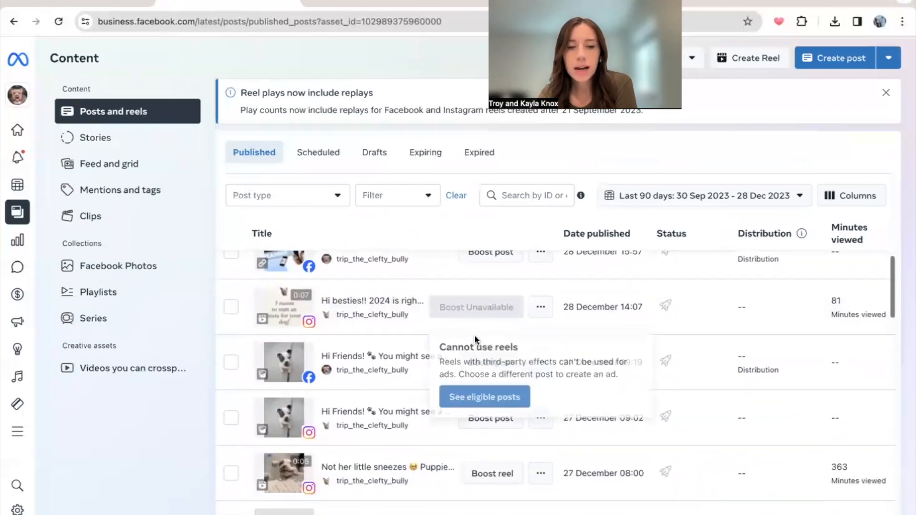
Check the distribution details of a published post, and review the December 2023 content in the Planner's month view.
{"action": "scroll", "coordinate": [743, 374], "scroll_direction": "up", "scroll_amount": 4}
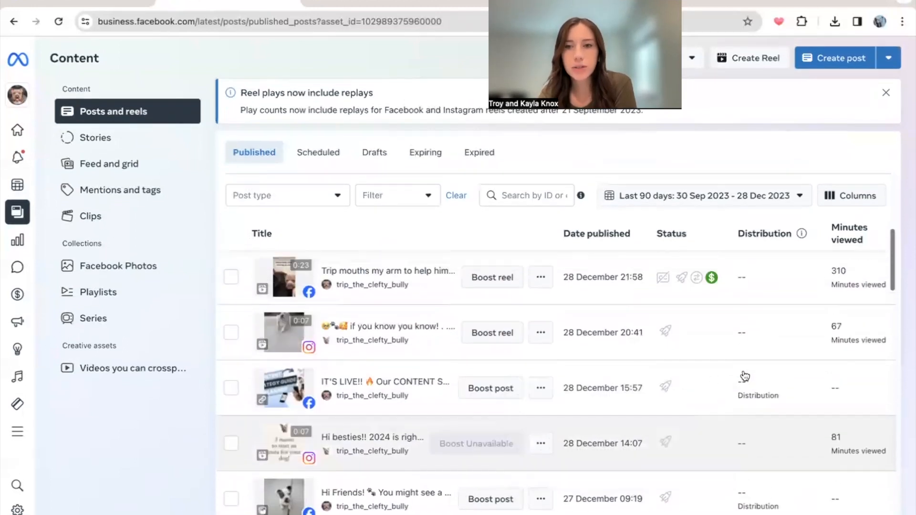
{"action": "mouse_move", "coordinate": [742, 374]}
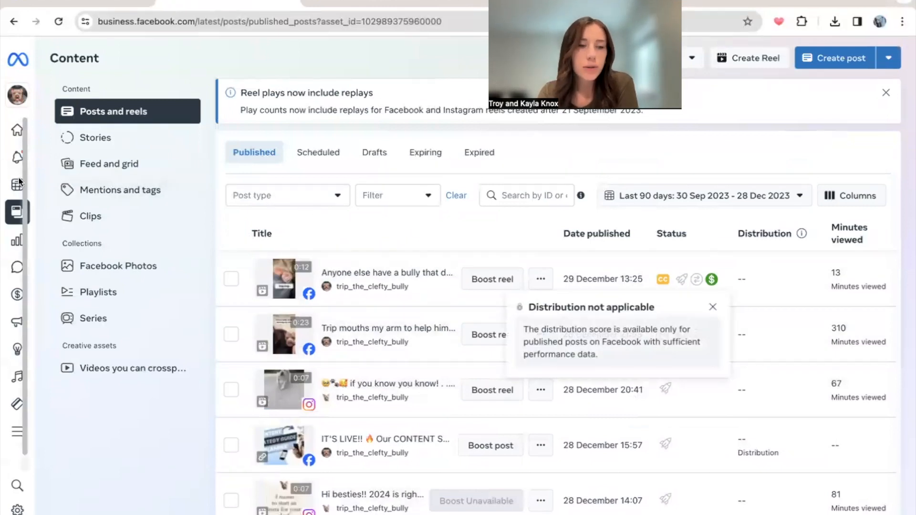
{"action": "left_click", "coordinate": [43, 183]}
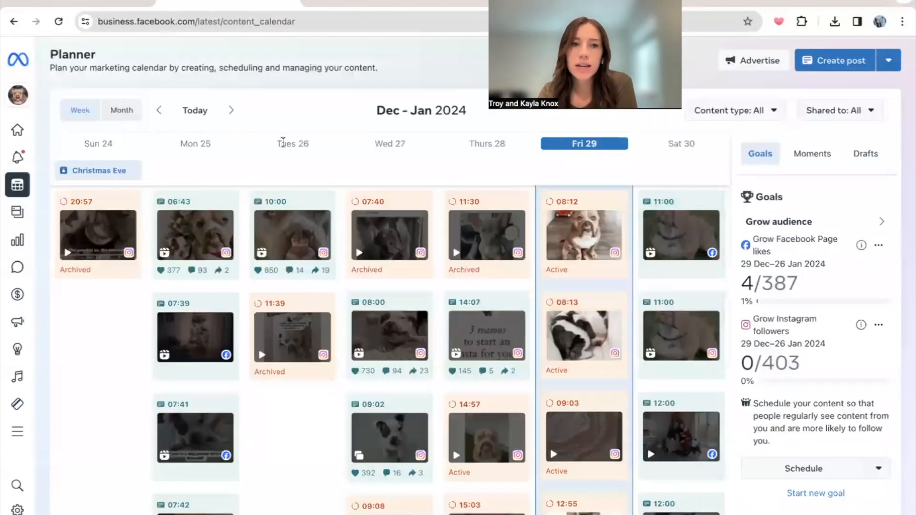
{"action": "left_click", "coordinate": [121, 111]}
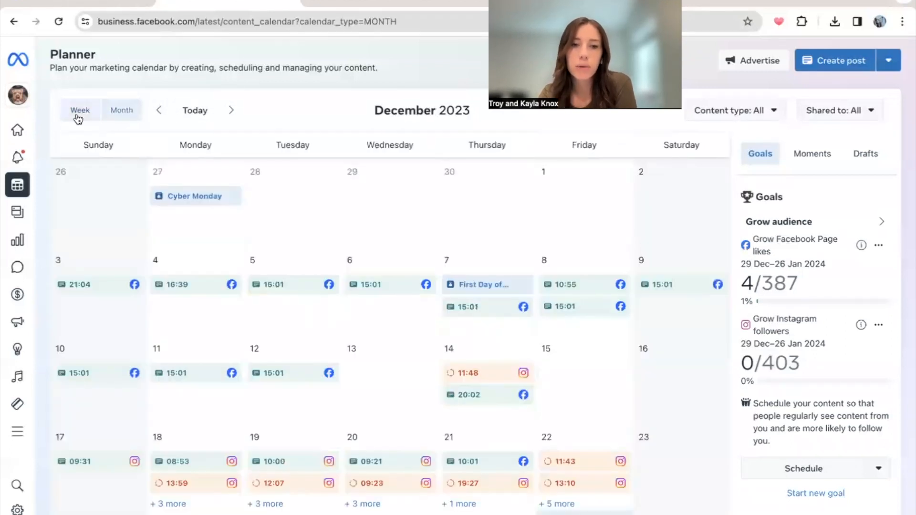
{"action": "scroll", "coordinate": [241, 226], "scroll_direction": "down", "scroll_amount": 3}
{"action": "mouse_move", "coordinate": [242, 226]}
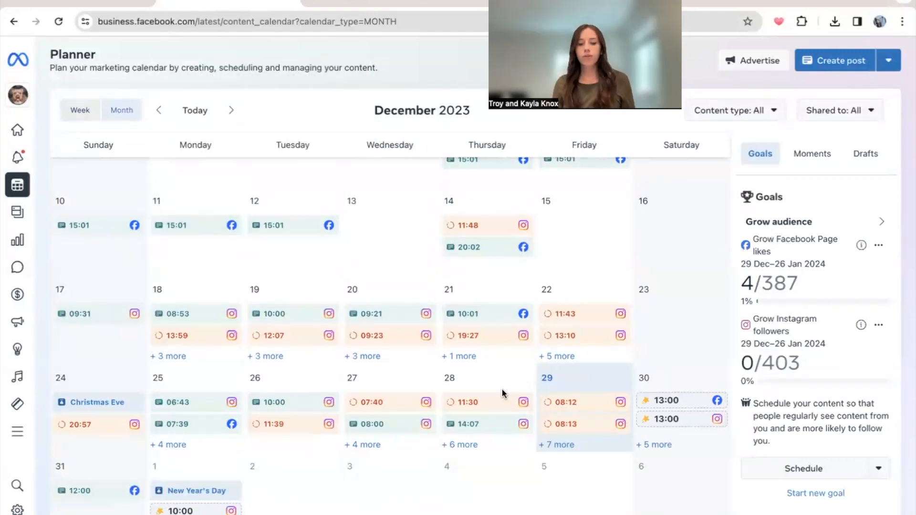
{"action": "mouse_move", "coordinate": [502, 394]}
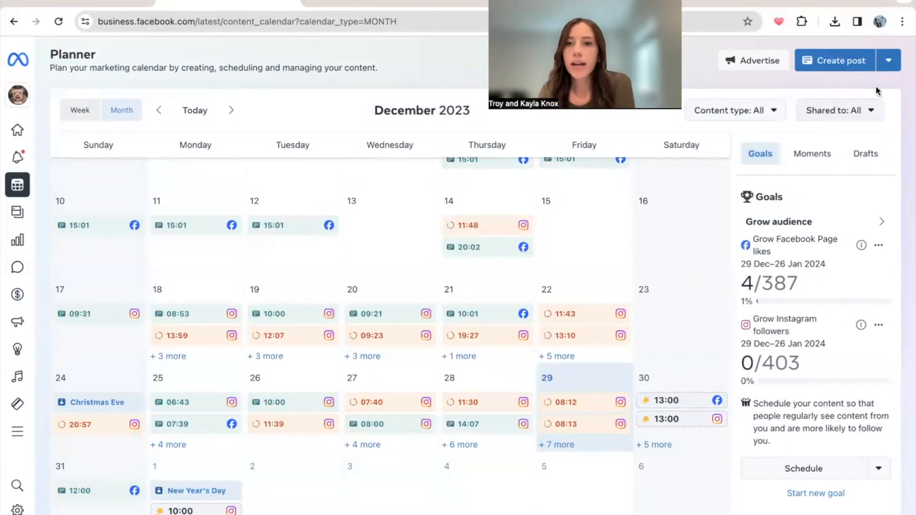
Start a new reel from the Planner and check that both the Facebook and Instagram accounts are selected for sharing.
{"action": "left_click", "coordinate": [889, 62]}
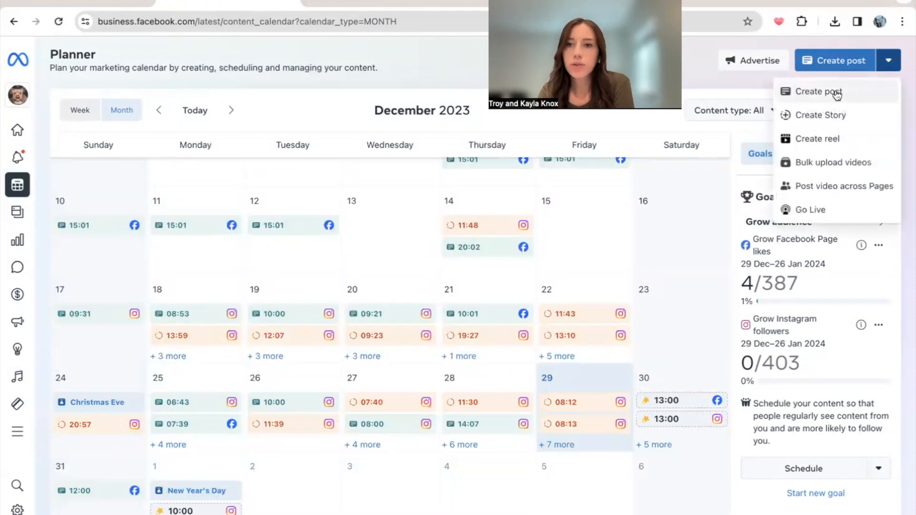
{"action": "left_click", "coordinate": [813, 141]}
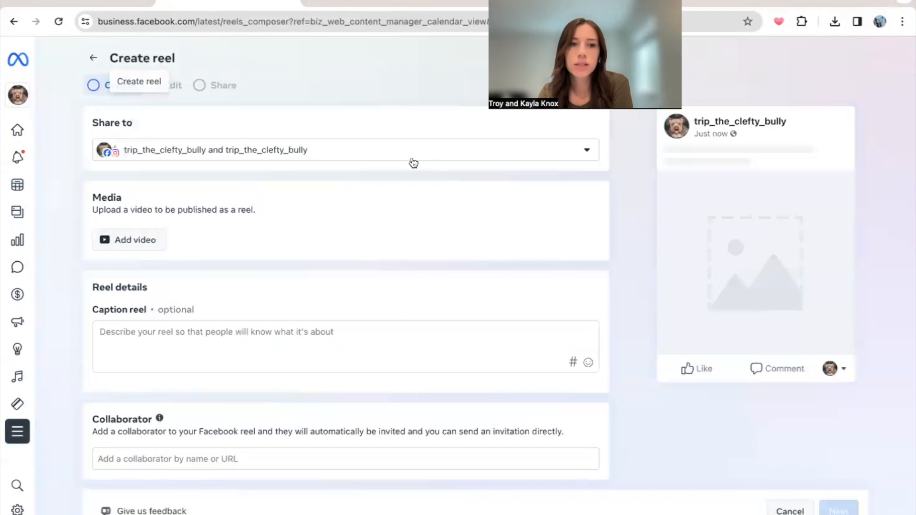
{"action": "left_click", "coordinate": [301, 150]}
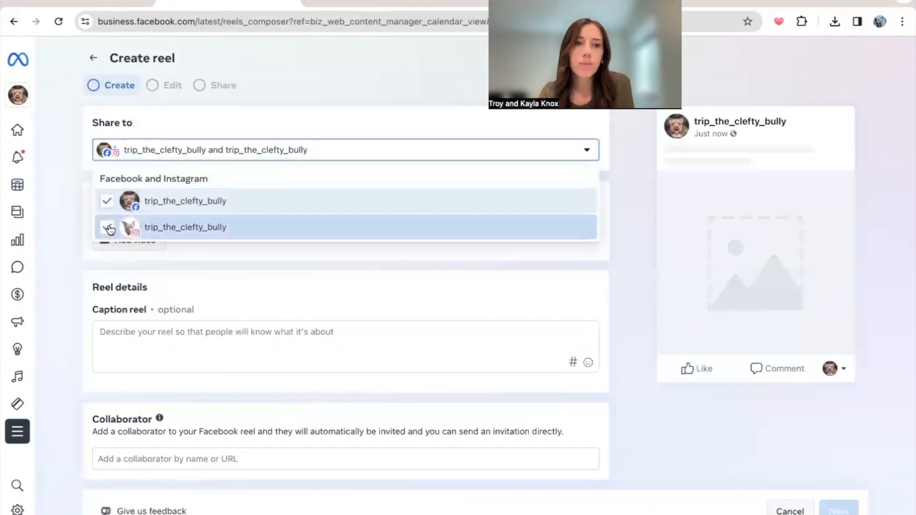
{"action": "left_click", "coordinate": [116, 270]}
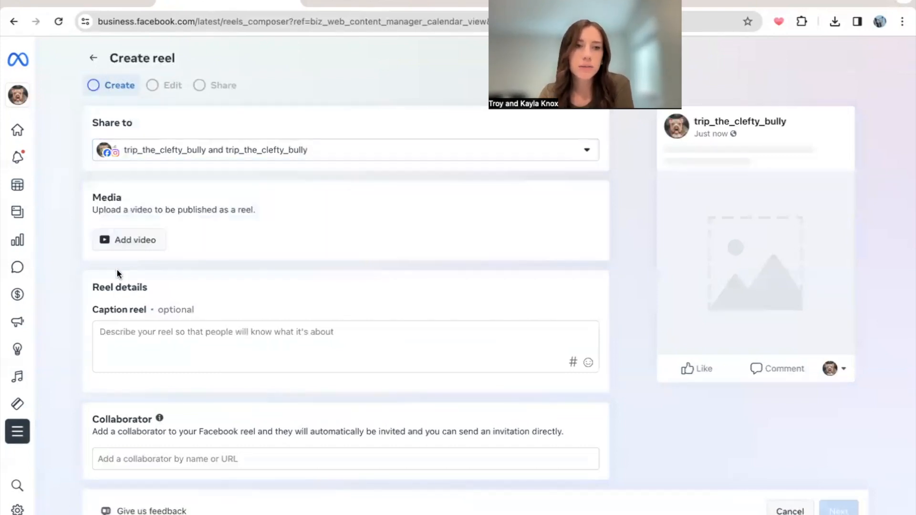
{"action": "left_click", "coordinate": [134, 242]}
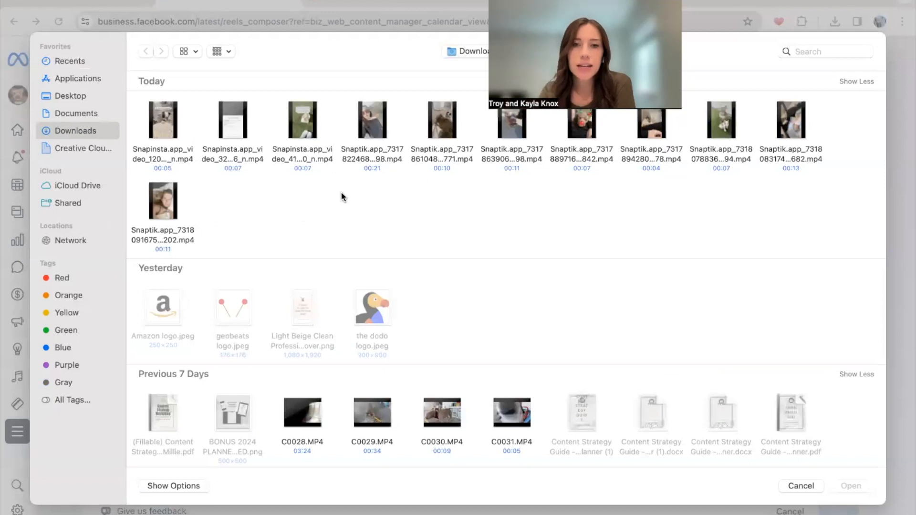
{"action": "mouse_move", "coordinate": [507, 138]}
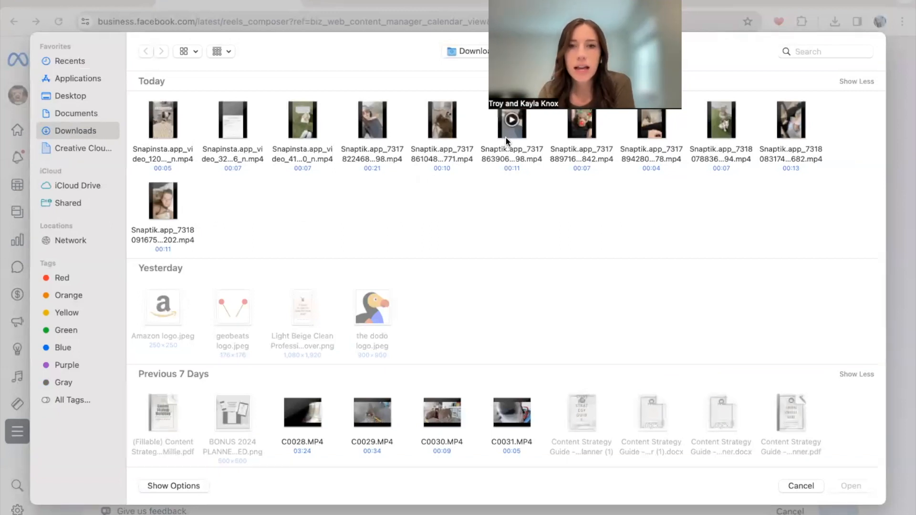
{"action": "left_click", "coordinate": [448, 127]}
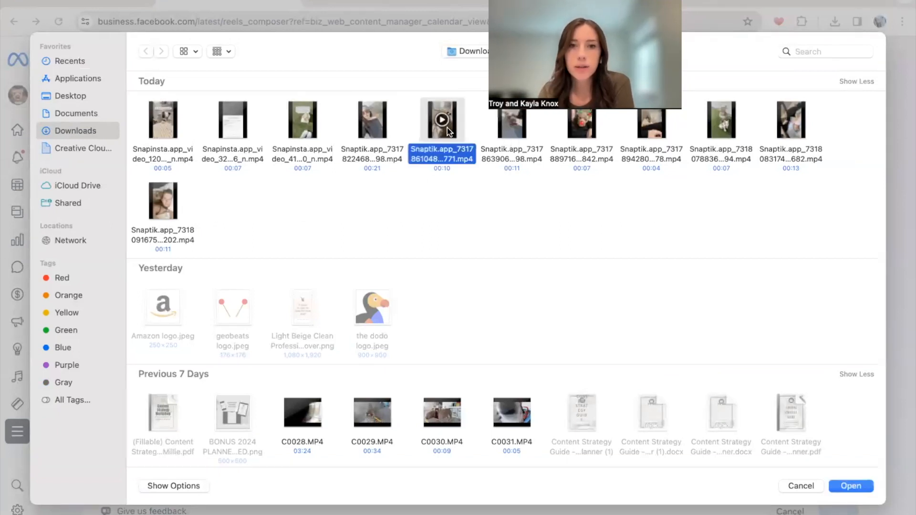
{"action": "left_click", "coordinate": [851, 486]}
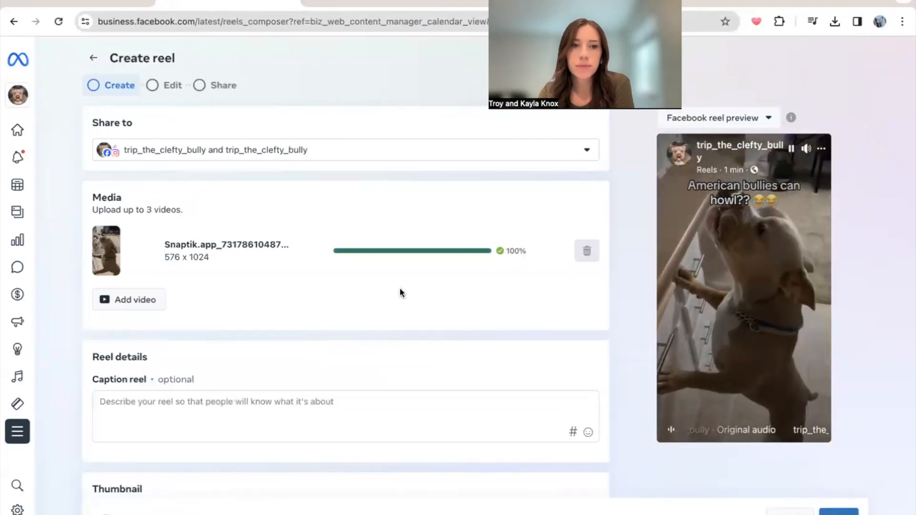
Write the reel caption "Does your Bully Do this also?? Let me know!".
{"action": "scroll", "coordinate": [399, 287], "scroll_direction": "down", "scroll_amount": 2}
{"action": "left_click", "coordinate": [216, 292]}
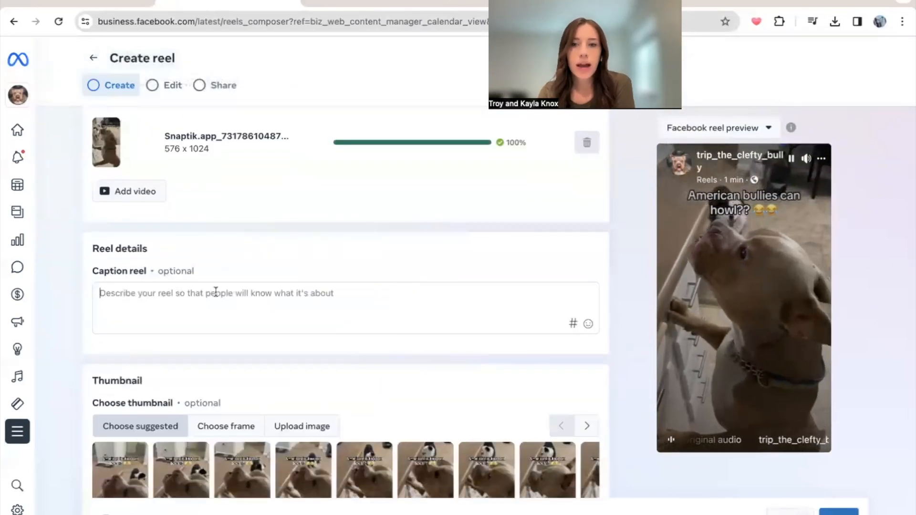
{"action": "type", "text": "Does y"}
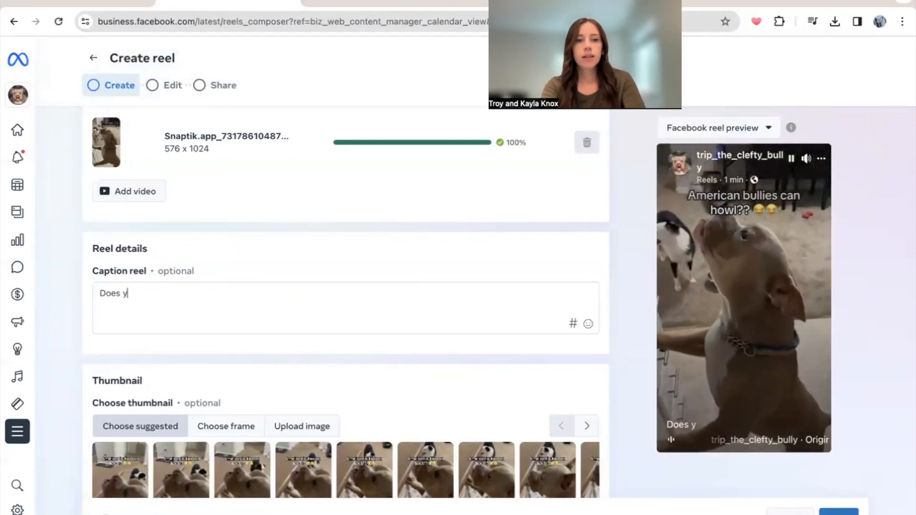
{"action": "type", "text": "our Bully"}
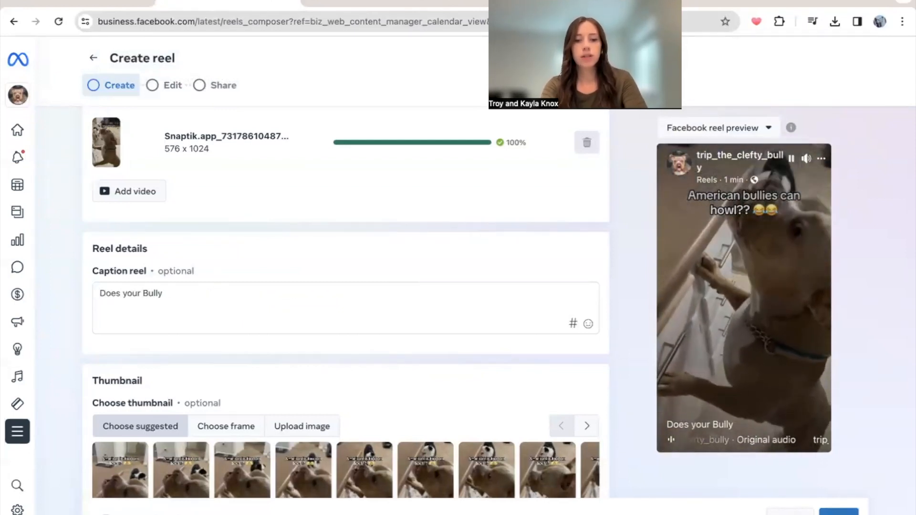
{"action": "type", "text": " Do this also?? LEt"}
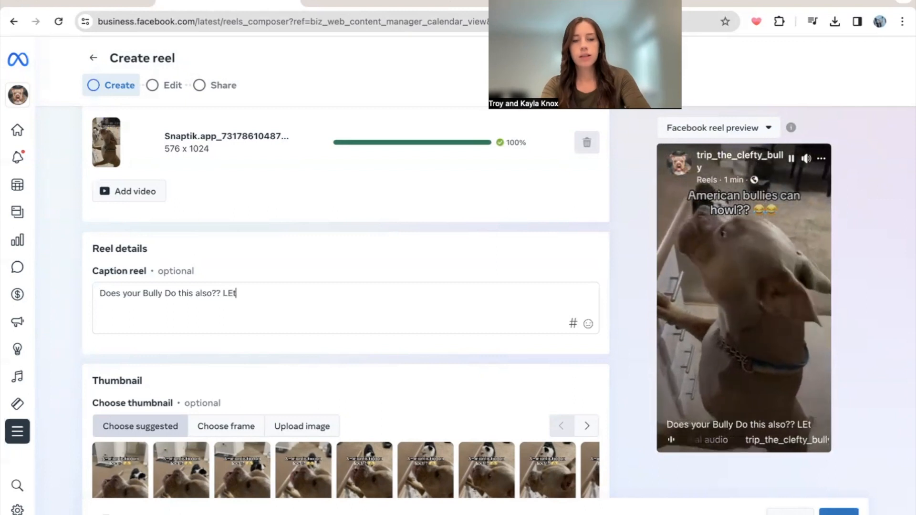
{"action": "type", "text": " me kn"}
{"action": "key", "text": "BackSpace"}
{"action": "key", "text": "BackSpace"}
{"action": "key", "text": "BackSpace"}
{"action": "key", "text": "BackSpace"}
{"action": "key", "text": "BackSpace"}
{"action": "key", "text": "BackSpace"}
{"action": "key", "text": "BackSpace"}
{"action": "key", "text": "BackSpace"}
{"action": "type", "text": "et me know!"}
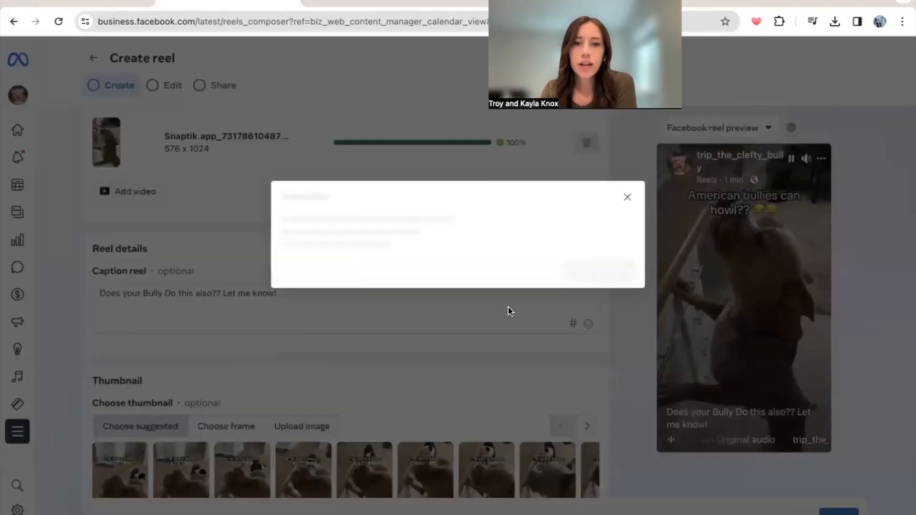
Open the recent hashtags for the caption and select #doghumor, #funnydog, #cleftlip and #dogsoftiktok.
{"action": "left_click", "coordinate": [574, 324]}
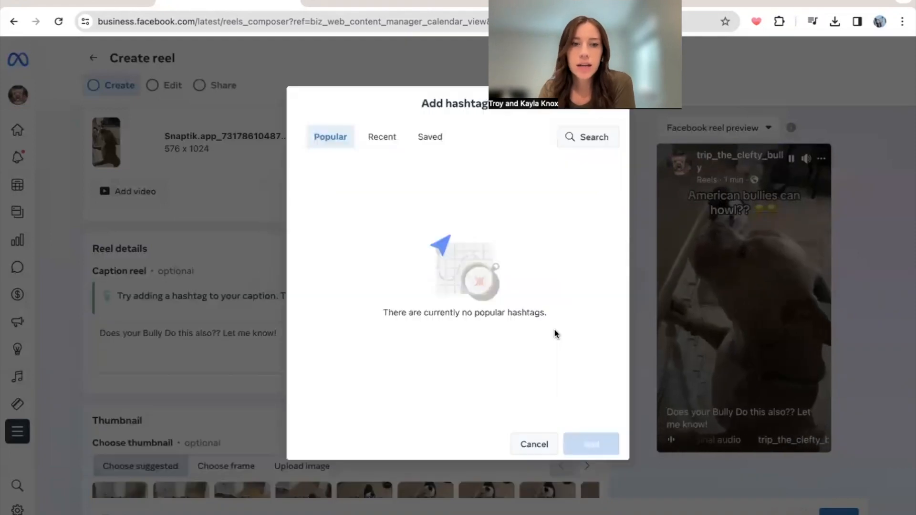
{"action": "left_click", "coordinate": [380, 145]}
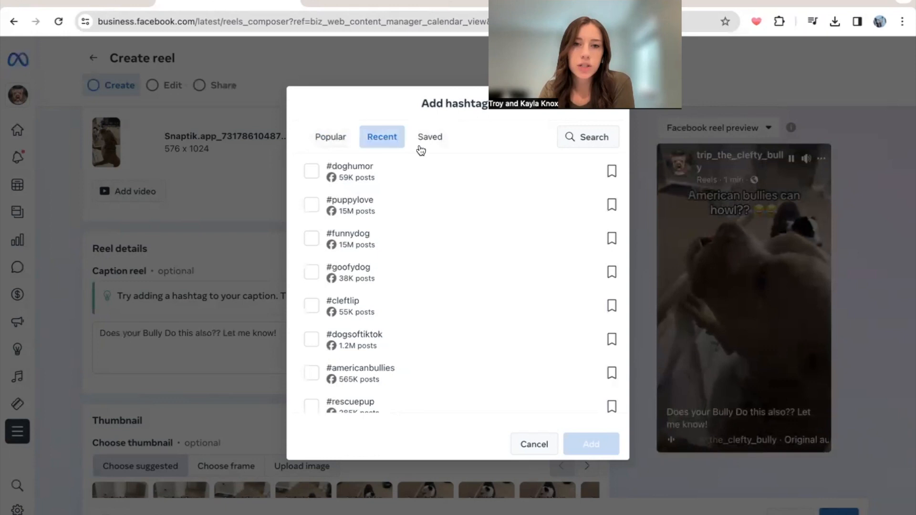
{"action": "left_click", "coordinate": [311, 171]}
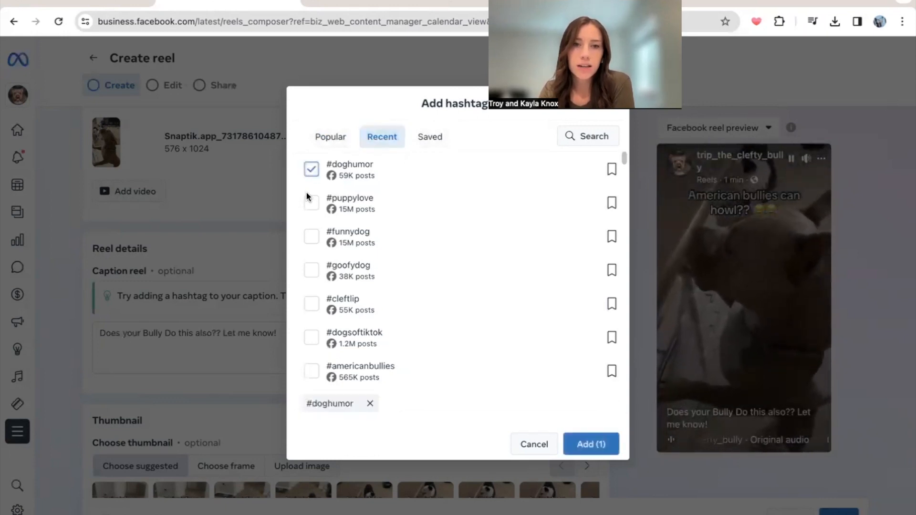
{"action": "left_click", "coordinate": [311, 237]}
{"action": "scroll", "coordinate": [308, 258], "scroll_direction": "down", "scroll_amount": 1}
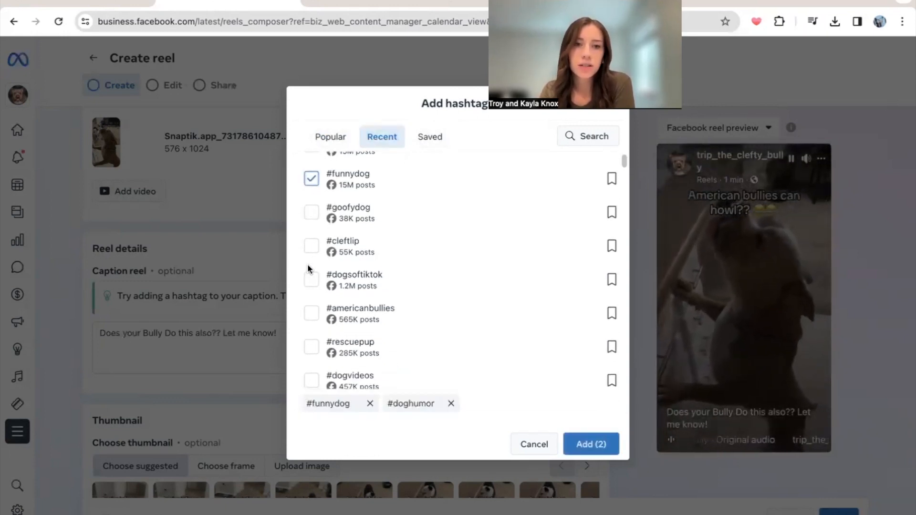
{"action": "left_click", "coordinate": [311, 246]}
{"action": "left_click", "coordinate": [311, 280]}
{"action": "scroll", "coordinate": [309, 267], "scroll_direction": "down", "scroll_amount": 2}
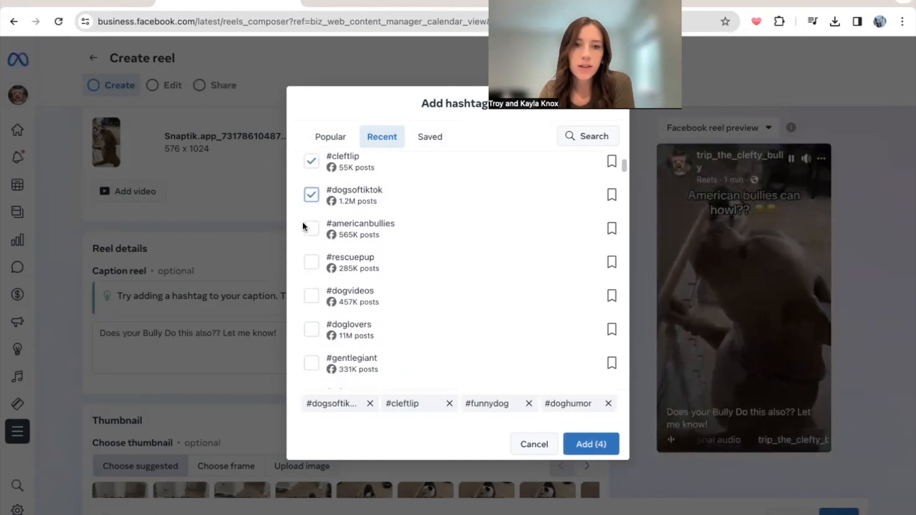
Add #americanbullies, #dogvideos, #doglovers and #funnyvideos to the hashtag selection.
{"action": "left_click", "coordinate": [310, 227]}
{"action": "scroll", "coordinate": [310, 265], "scroll_direction": "down", "scroll_amount": 1}
{"action": "left_click", "coordinate": [311, 255]}
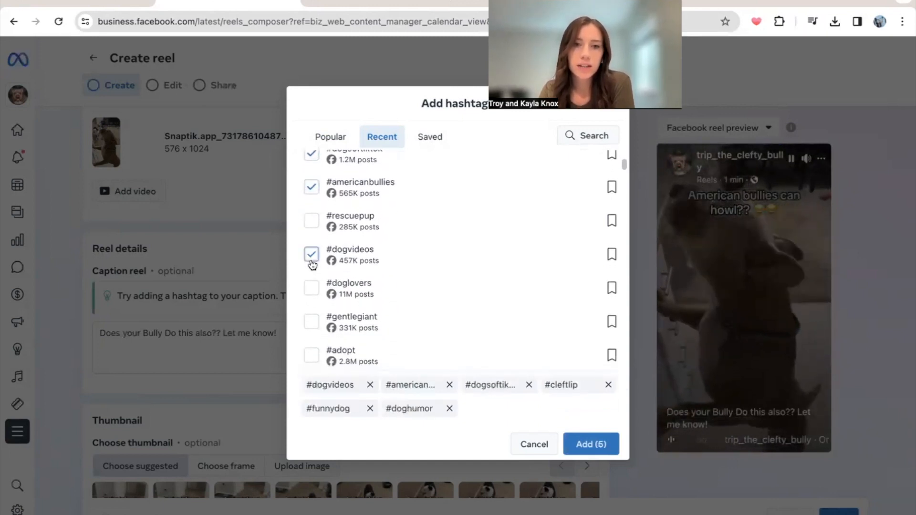
{"action": "left_click", "coordinate": [312, 289]}
{"action": "scroll", "coordinate": [312, 297], "scroll_direction": "down", "scroll_amount": 4}
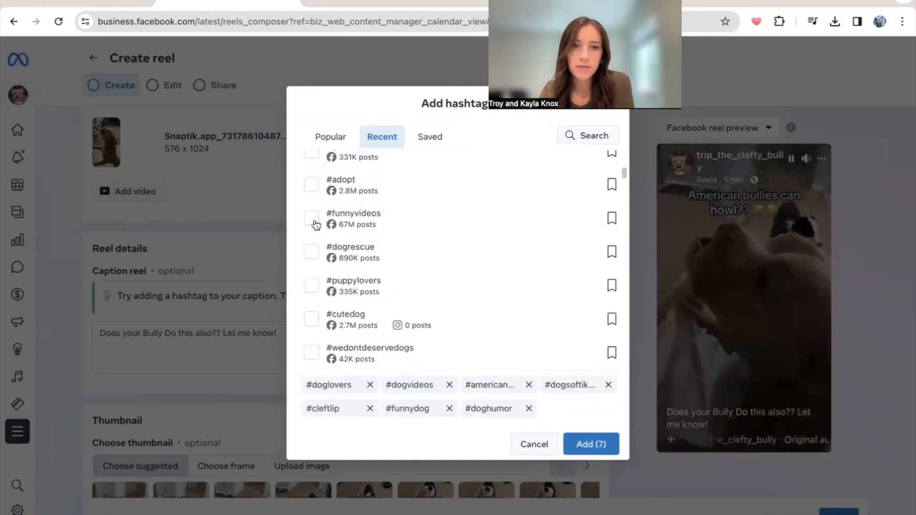
{"action": "left_click", "coordinate": [311, 218]}
{"action": "scroll", "coordinate": [335, 268], "scroll_direction": "down", "scroll_amount": 1}
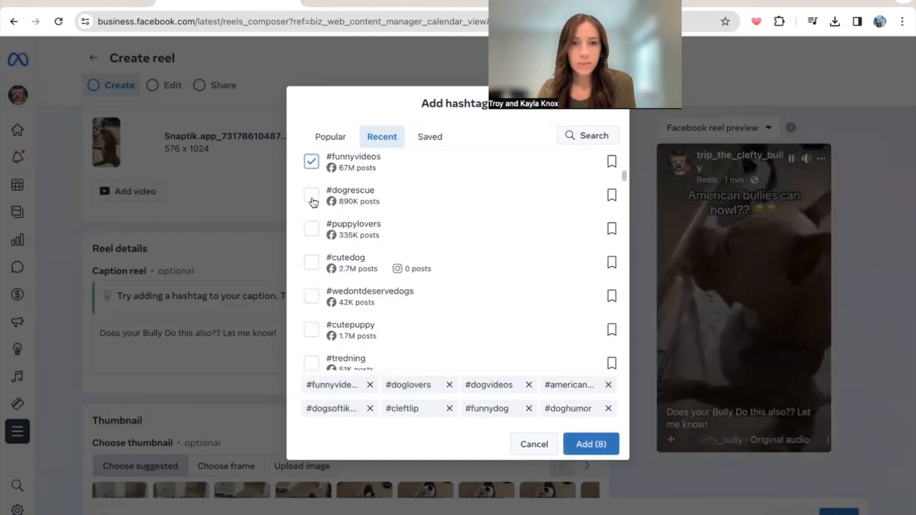
Select #cleftstrong among the recent hashtags and insert all the chosen hashtags into the caption.
{"action": "scroll", "coordinate": [313, 200], "scroll_direction": "down", "scroll_amount": 3}
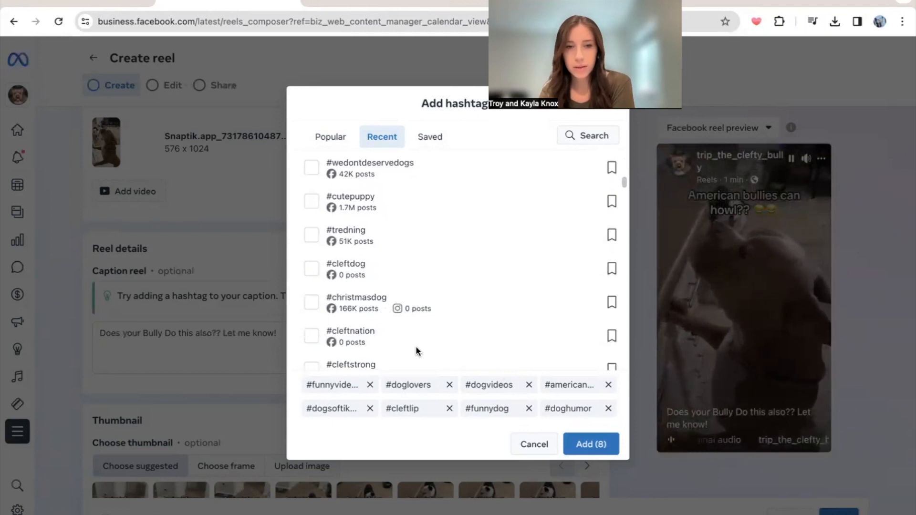
{"action": "scroll", "coordinate": [382, 310], "scroll_direction": "down", "scroll_amount": 1}
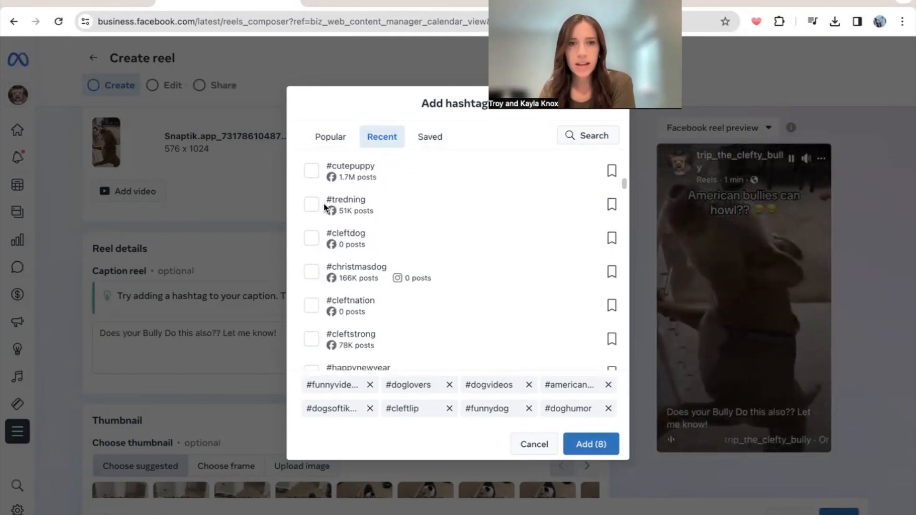
{"action": "scroll", "coordinate": [344, 244], "scroll_direction": "down", "scroll_amount": 3}
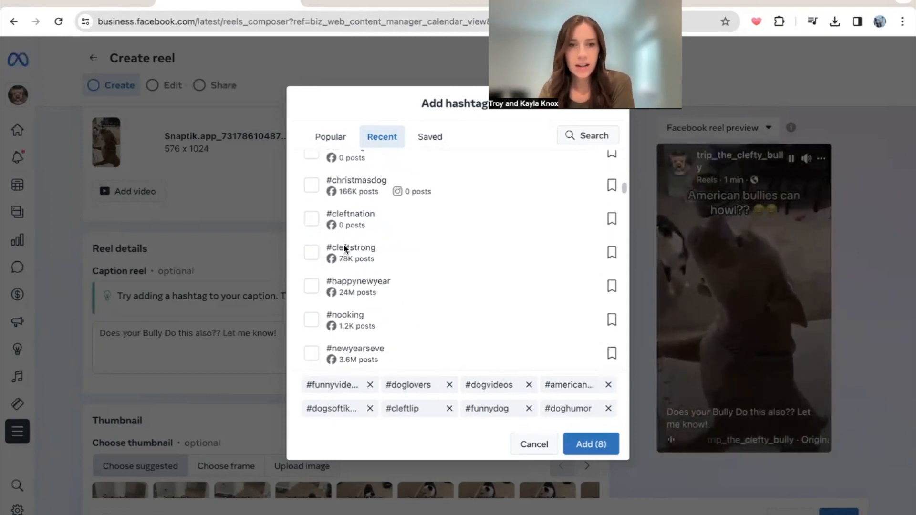
{"action": "left_click", "coordinate": [311, 255]}
{"action": "scroll", "coordinate": [345, 310], "scroll_direction": "down", "scroll_amount": 6}
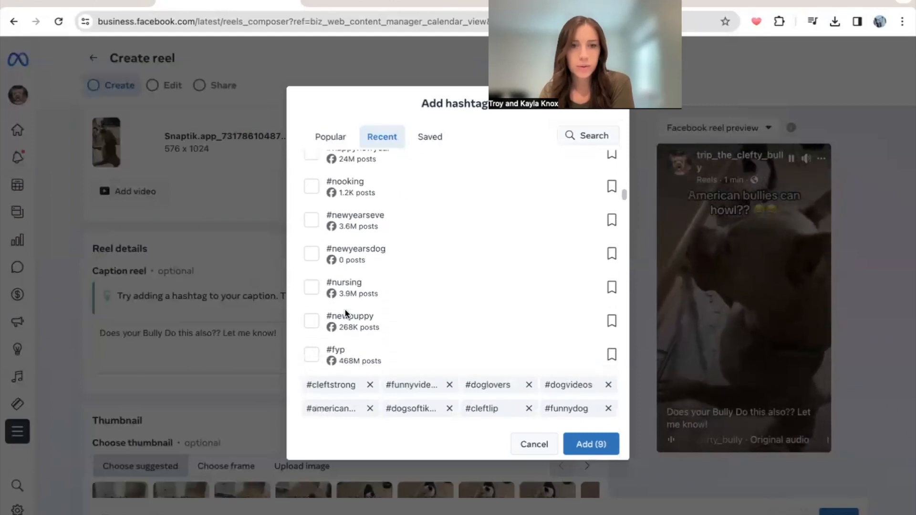
{"action": "left_click", "coordinate": [592, 444]}
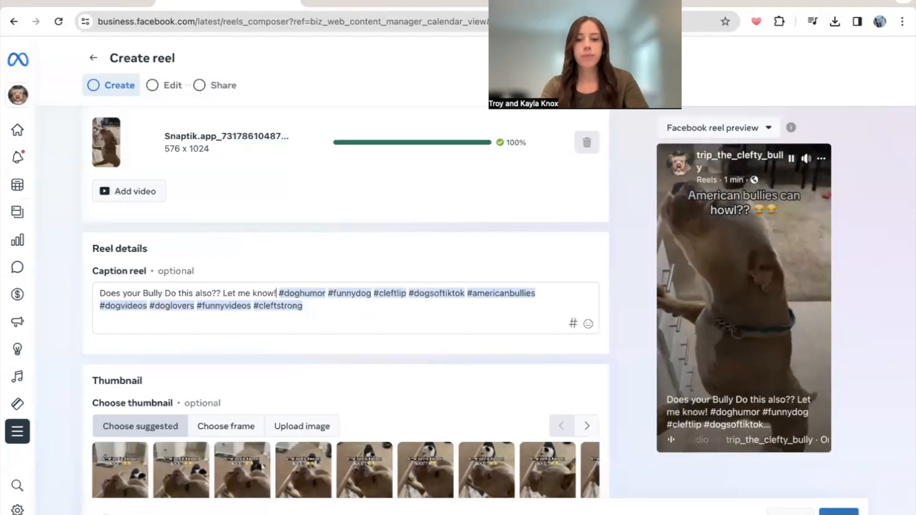
Separate the hashtags from the caption text with three lines containing a single period each, and return to the end of the text.
{"action": "key", "text": "Return"}
{"action": "type", "text": "."}
{"action": "key", "text": "Return"}
{"action": "type", "text": "."}
{"action": "key", "text": "Return"}
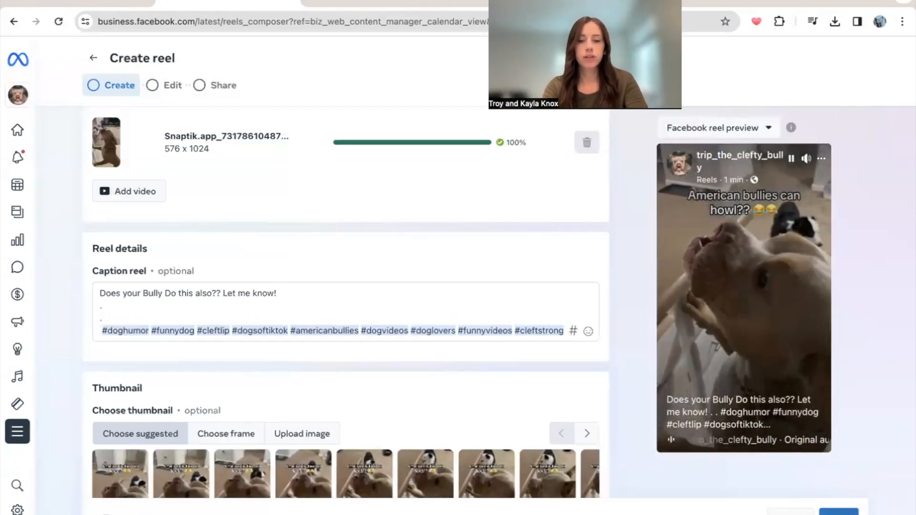
{"action": "type", "text": "."}
{"action": "key", "text": "Return"}
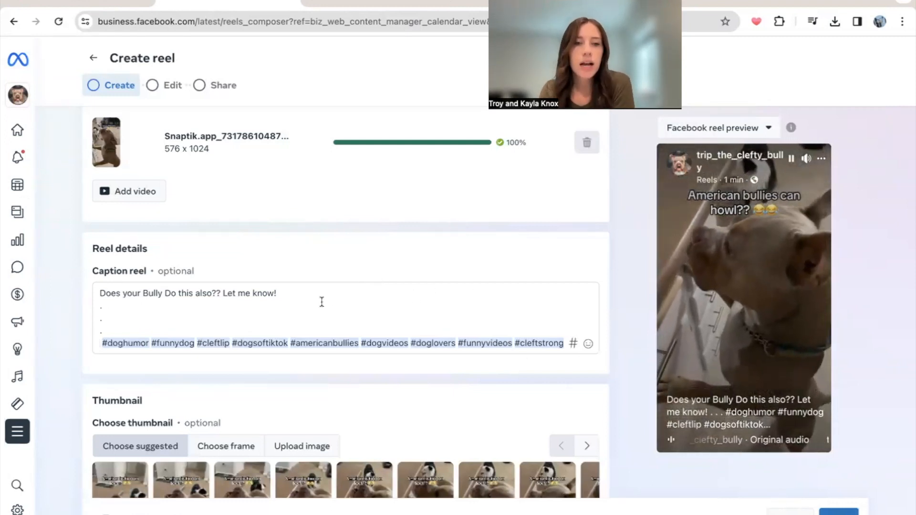
{"action": "key", "text": "Up"}
{"action": "left_click", "coordinate": [285, 294]}
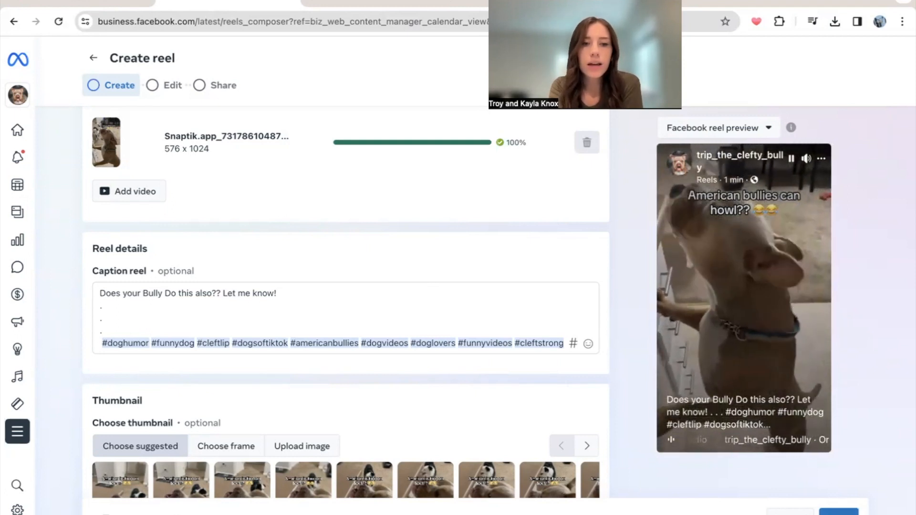
Add a thinking-face emoji after "Let me know!" in the reel caption.
{"action": "key", "text": "ctrl+super+space"}
{"action": "key", "text": "ctrl+super+space"}
{"action": "key", "text": "ctrl+super+space"}
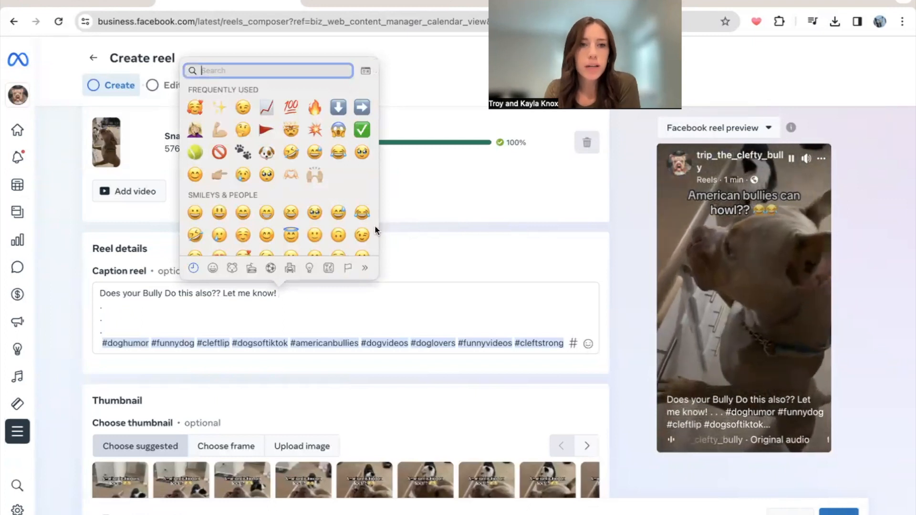
{"action": "left_click", "coordinate": [246, 129]}
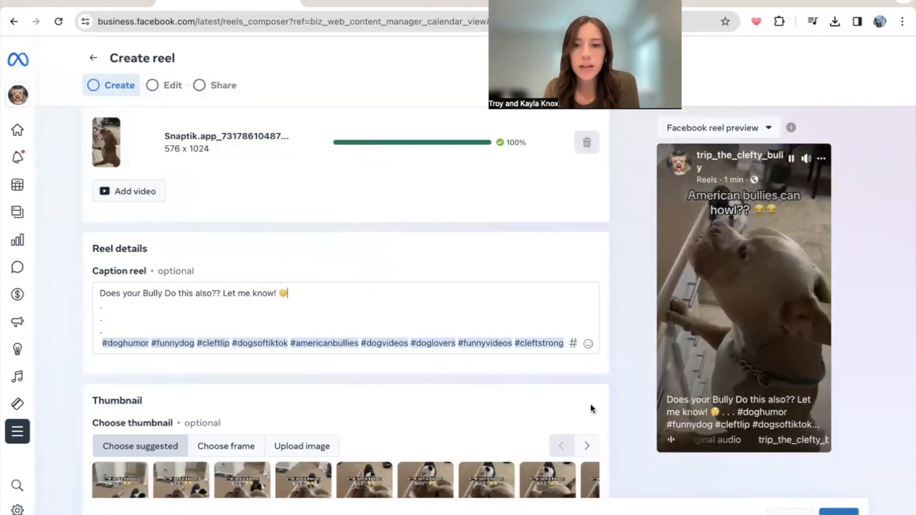
Upload the photo of the two dogs on grass from the Photos library as the reel's thumbnail, and continue to the Edit stage.
{"action": "scroll", "coordinate": [557, 382], "scroll_direction": "down", "scroll_amount": 2}
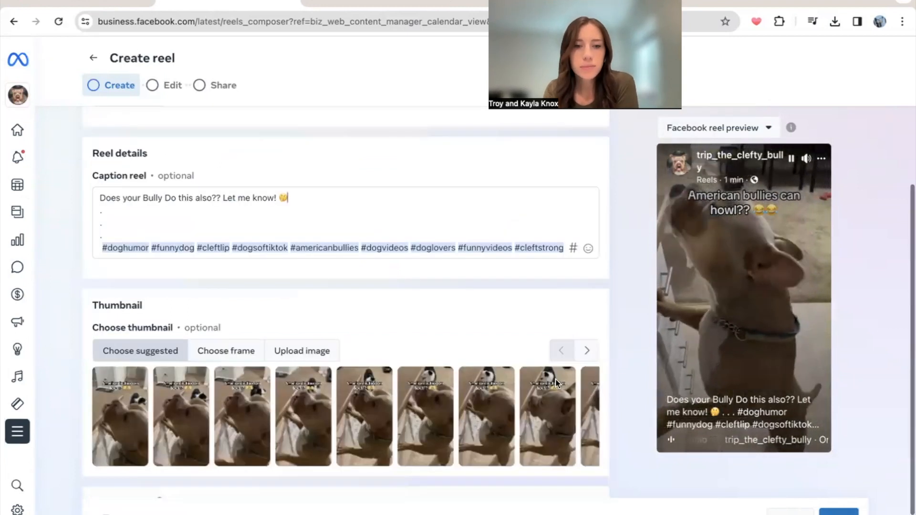
{"action": "scroll", "coordinate": [557, 383], "scroll_direction": "down", "scroll_amount": 2}
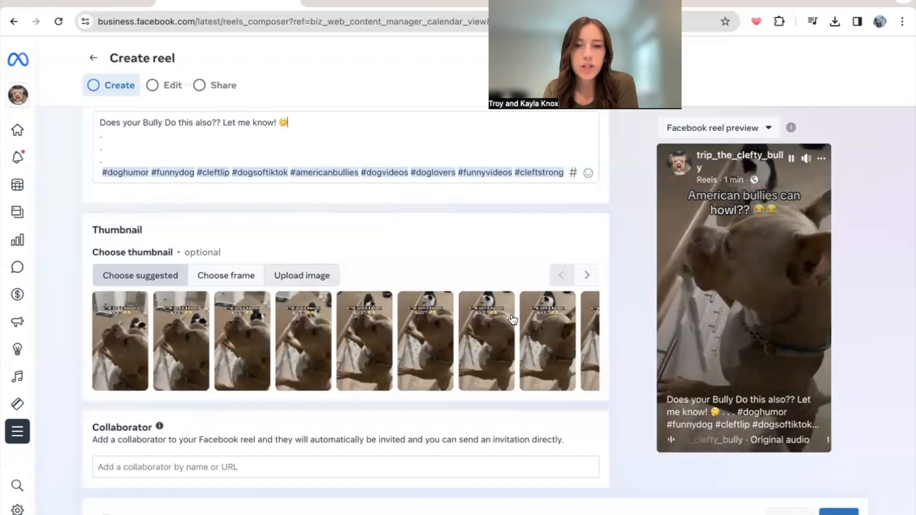
{"action": "left_click", "coordinate": [298, 275]}
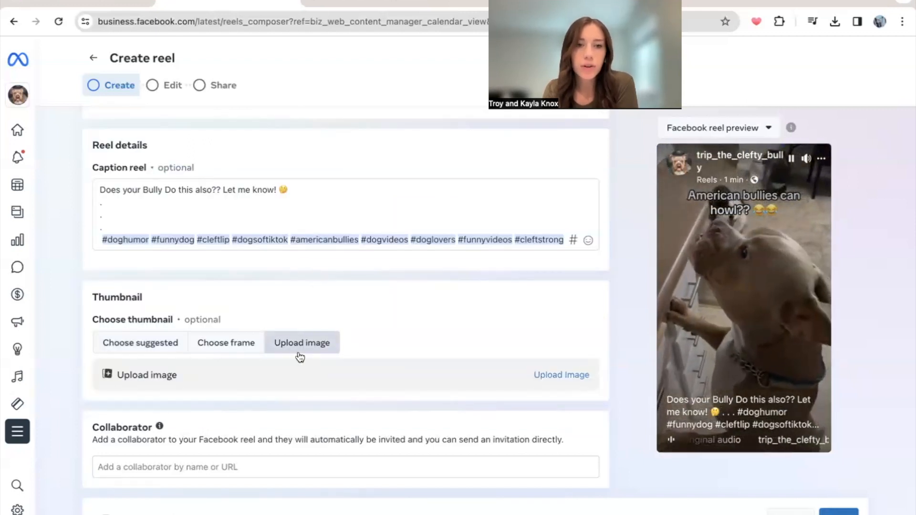
{"action": "left_click", "coordinate": [561, 376]}
{"action": "left_click", "coordinate": [71, 436]}
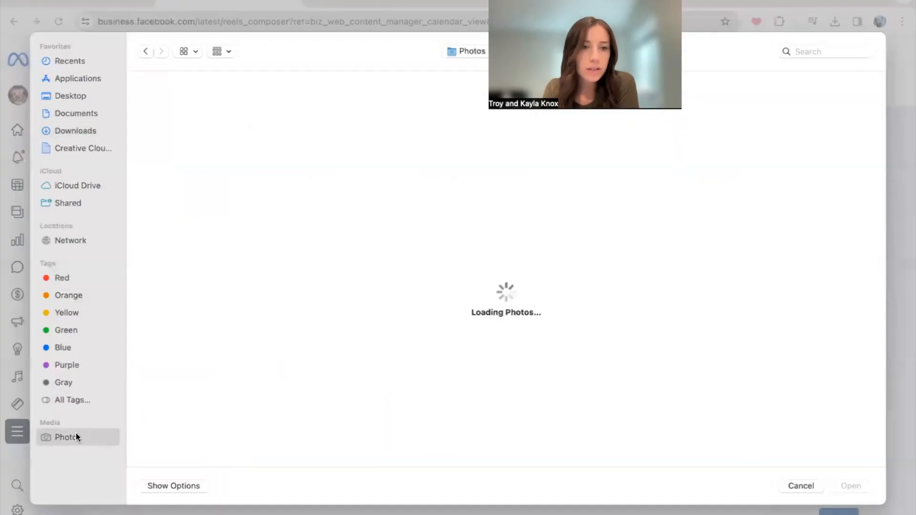
{"action": "scroll", "coordinate": [490, 372], "scroll_direction": "down", "scroll_amount": 3}
{"action": "scroll", "coordinate": [489, 369], "scroll_direction": "down", "scroll_amount": 3}
{"action": "left_click", "coordinate": [345, 276]}
{"action": "left_click", "coordinate": [851, 486]}
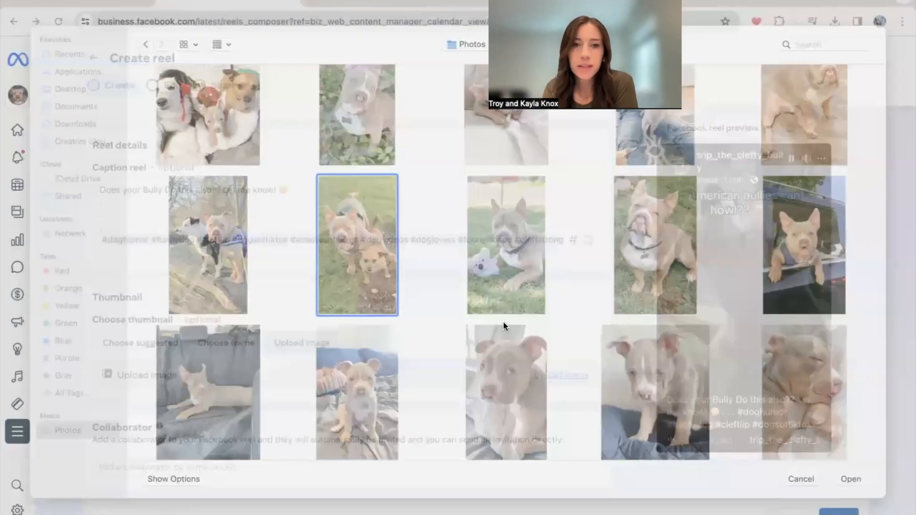
{"action": "scroll", "coordinate": [309, 348], "scroll_direction": "down", "scroll_amount": 2}
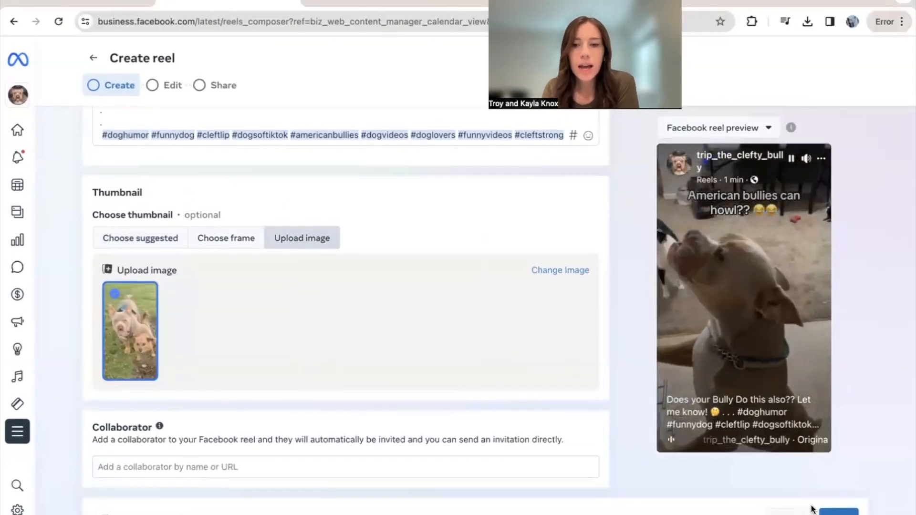
{"action": "left_click", "coordinate": [832, 511]}
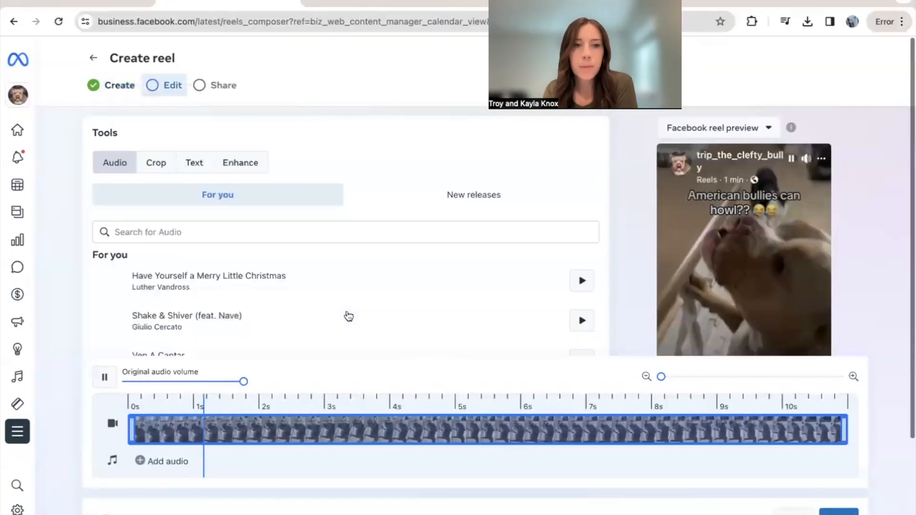
Review the suggested songs and the crop, text and audio enhancement tools, ending back at the audio options.
{"action": "scroll", "coordinate": [218, 307], "scroll_direction": "down", "scroll_amount": 3}
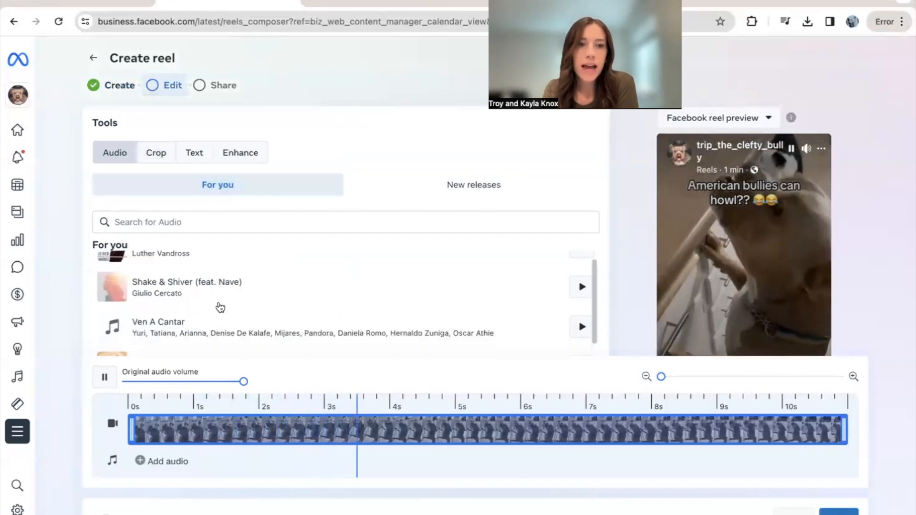
{"action": "scroll", "coordinate": [220, 307], "scroll_direction": "up", "scroll_amount": 3}
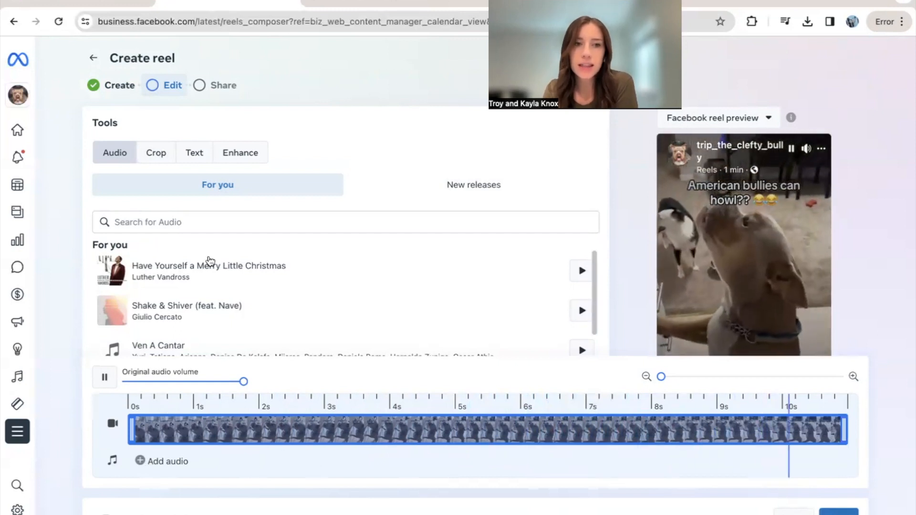
{"action": "left_click", "coordinate": [161, 155]}
{"action": "left_click", "coordinate": [200, 157]}
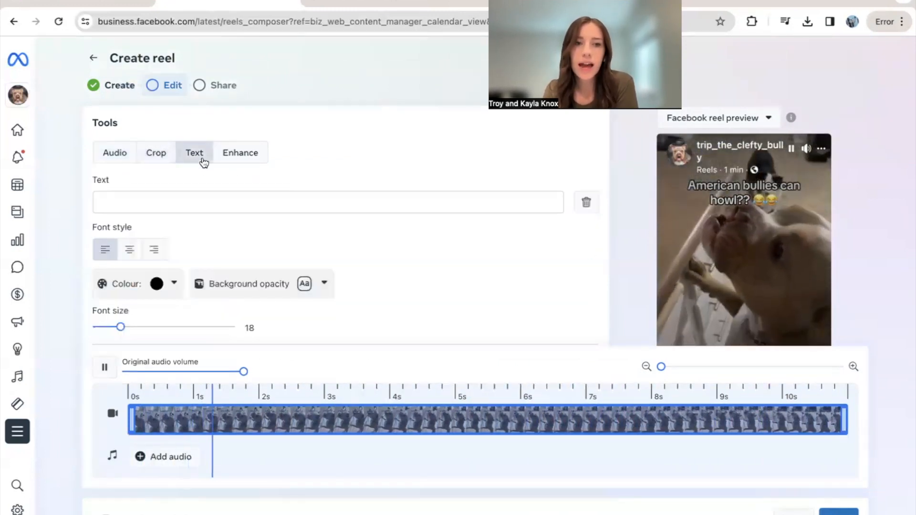
{"action": "left_click", "coordinate": [242, 157]}
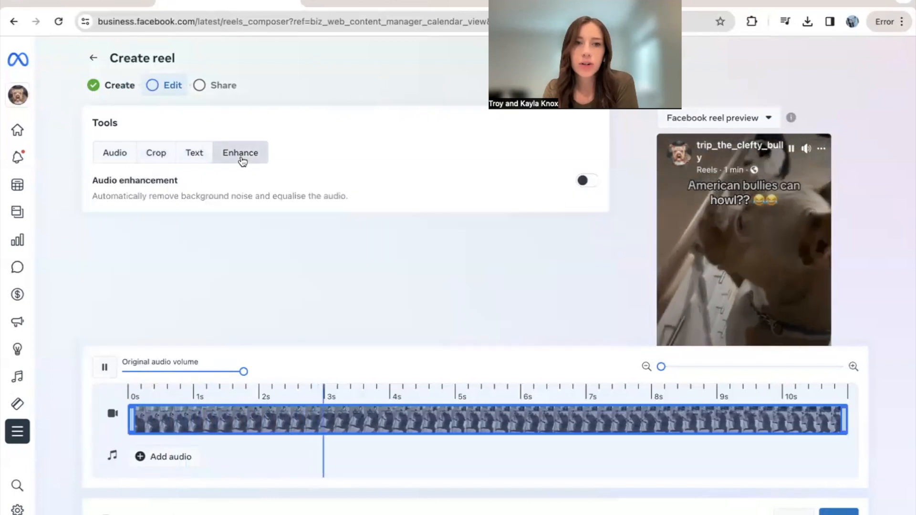
{"action": "left_click", "coordinate": [117, 153]}
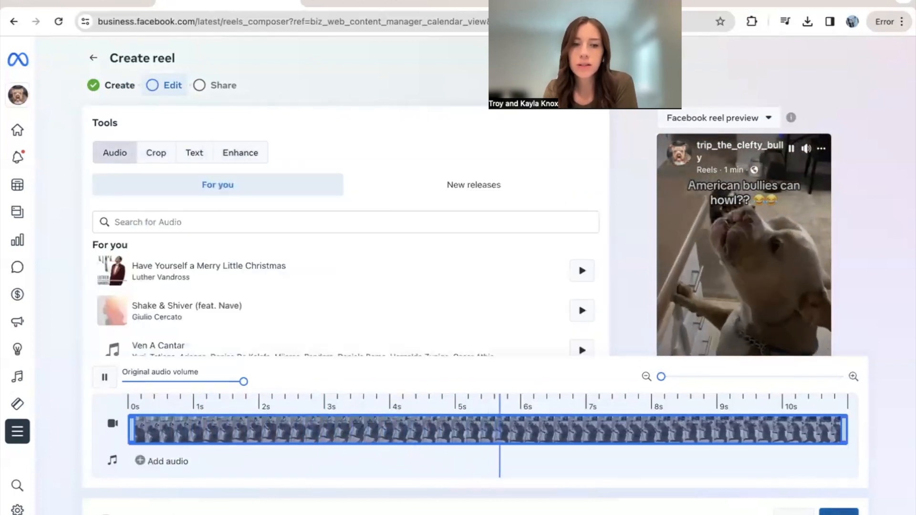
Continue to the Share stage and set the reel to publish on 31 December 2023 at 04:00 PM.
{"action": "left_click", "coordinate": [839, 512]}
{"action": "scroll", "coordinate": [387, 310], "scroll_direction": "down", "scroll_amount": 1}
{"action": "scroll", "coordinate": [388, 310], "scroll_direction": "up", "scroll_amount": 1}
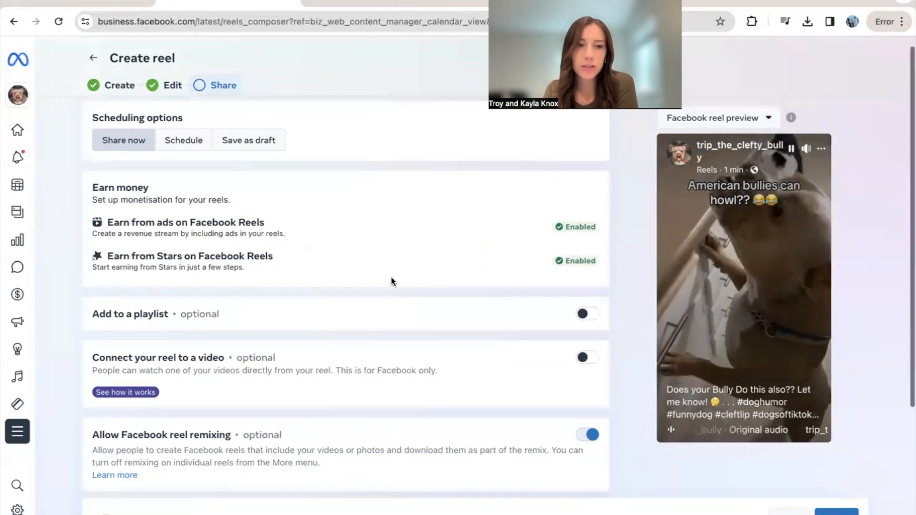
{"action": "scroll", "coordinate": [391, 279], "scroll_direction": "down", "scroll_amount": 4}
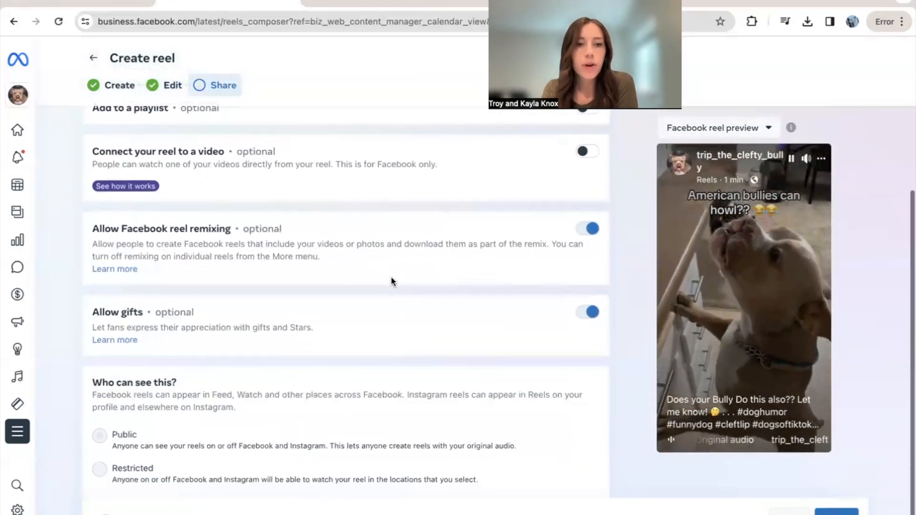
{"action": "scroll", "coordinate": [391, 280], "scroll_direction": "up", "scroll_amount": 5}
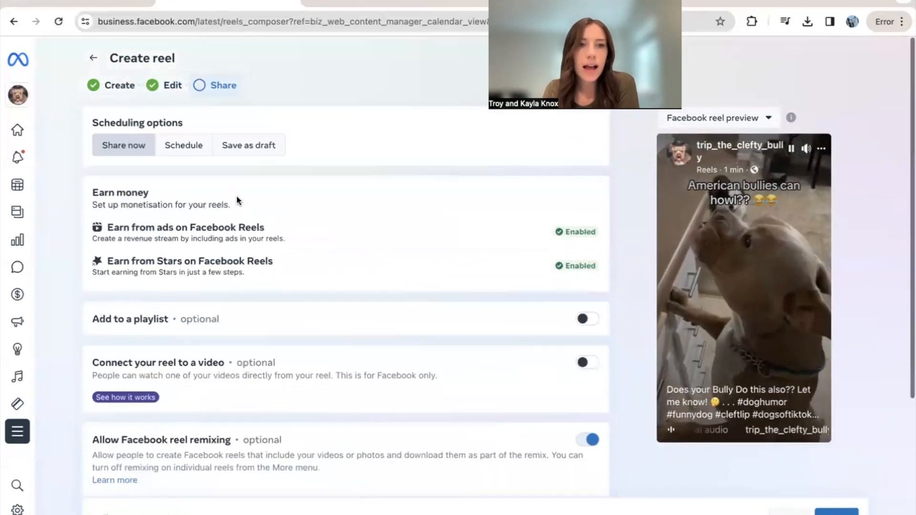
{"action": "left_click", "coordinate": [184, 148]}
{"action": "left_click", "coordinate": [146, 210]}
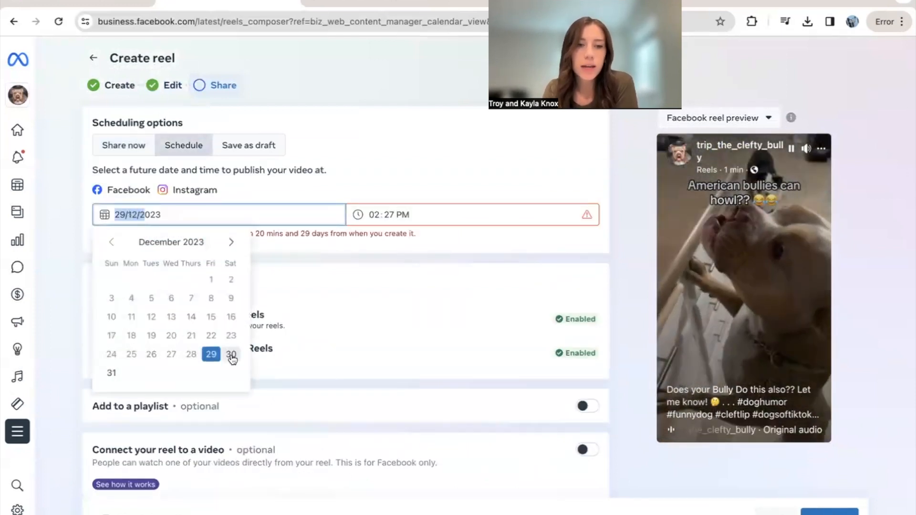
{"action": "left_click", "coordinate": [110, 374]}
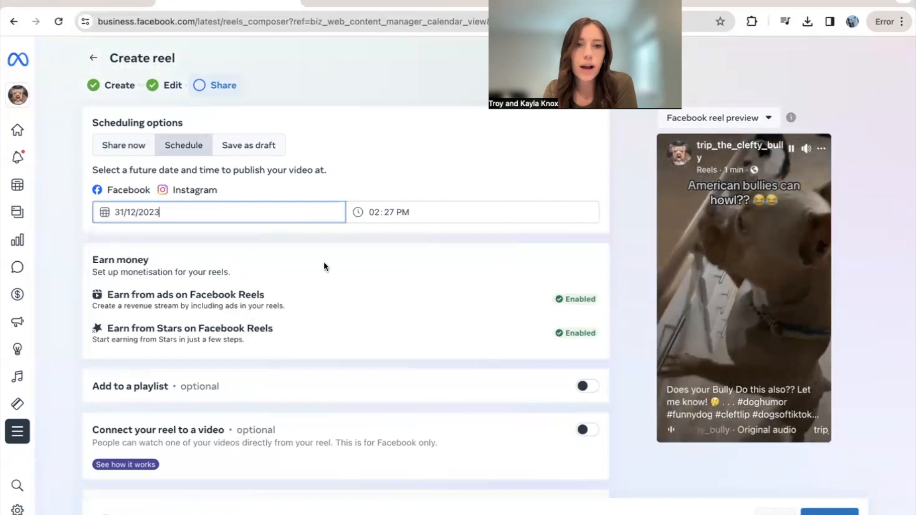
{"action": "left_click", "coordinate": [377, 215]}
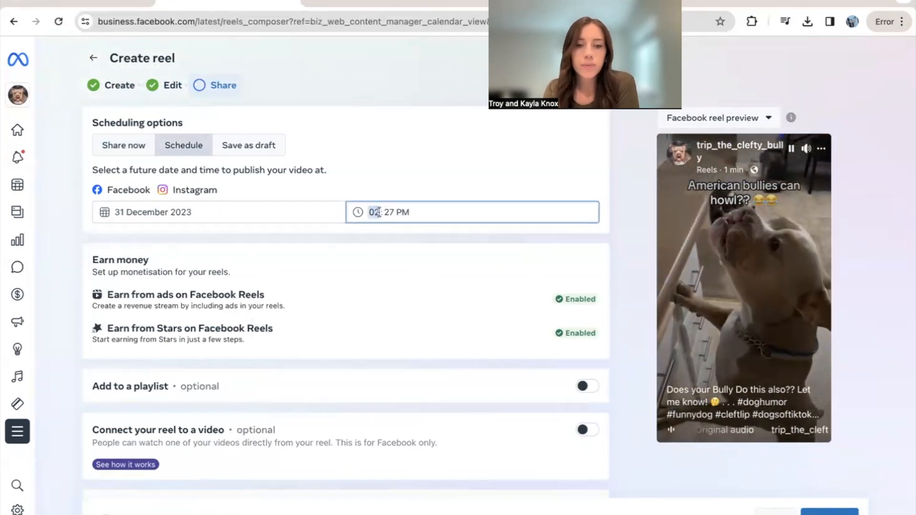
{"action": "left_click", "coordinate": [389, 214]}
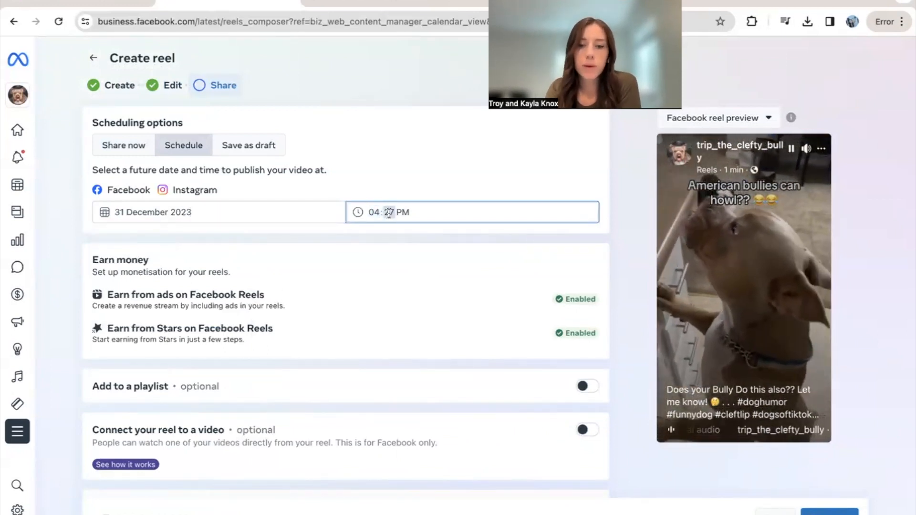
{"action": "type", "text": "00"}
{"action": "left_click", "coordinate": [436, 206]}
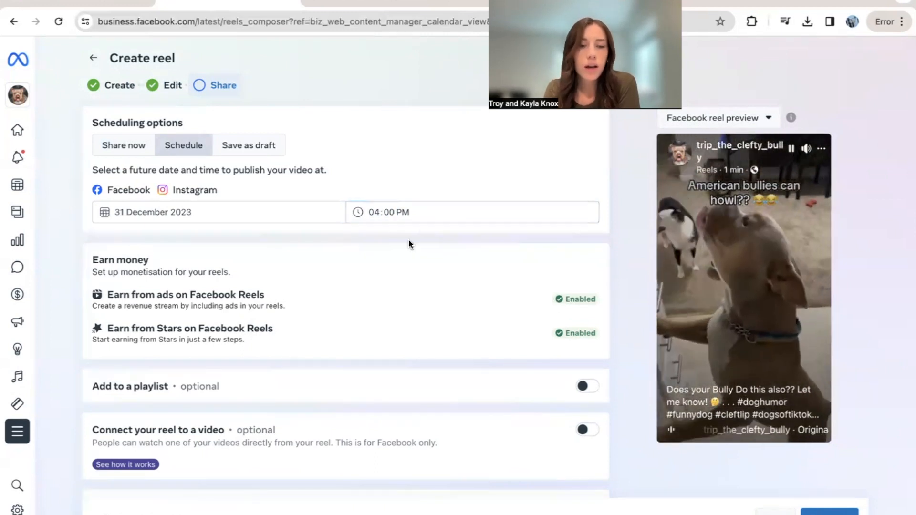
Check the remaining monetisation, remixing, gifts and audience options, and submit the reel for scheduling.
{"action": "scroll", "coordinate": [374, 271], "scroll_direction": "down", "scroll_amount": 1}
{"action": "scroll", "coordinate": [373, 271], "scroll_direction": "down", "scroll_amount": 1}
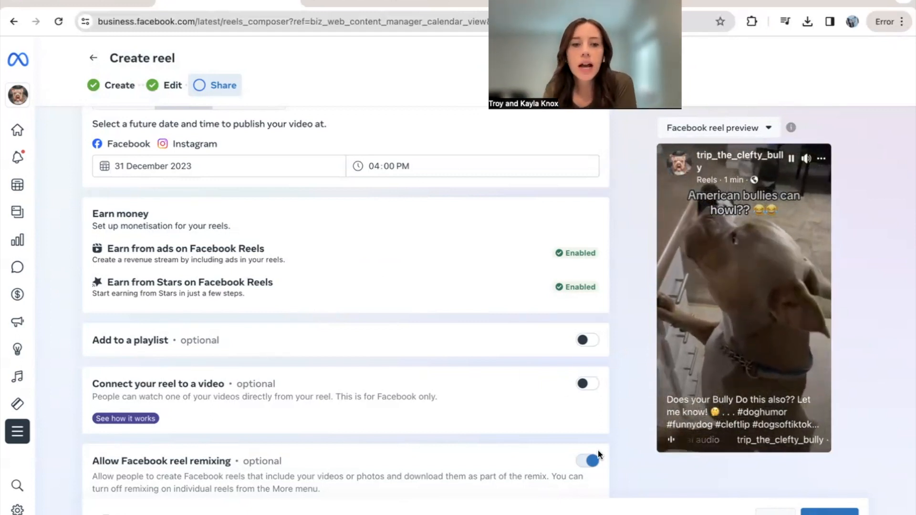
{"action": "scroll", "coordinate": [550, 453], "scroll_direction": "down", "scroll_amount": 3}
{"action": "scroll", "coordinate": [551, 453], "scroll_direction": "down", "scroll_amount": 3}
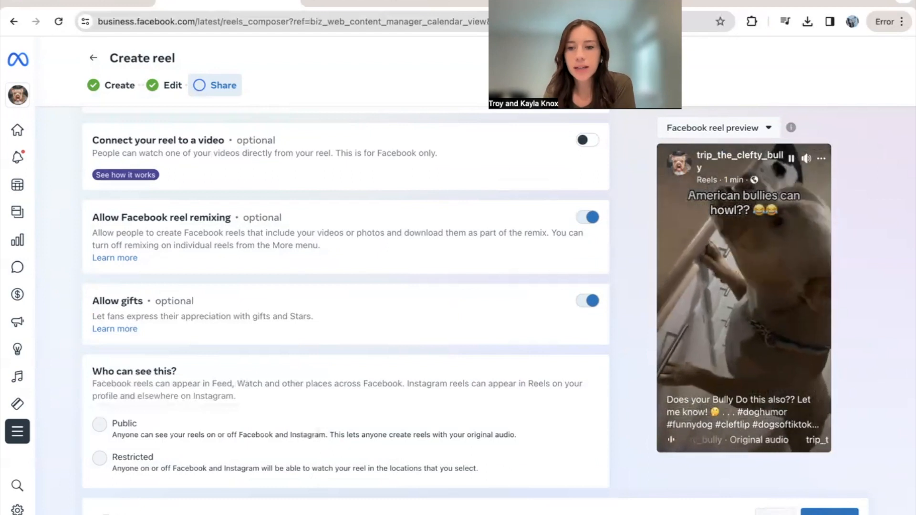
{"action": "left_click", "coordinate": [835, 512]}
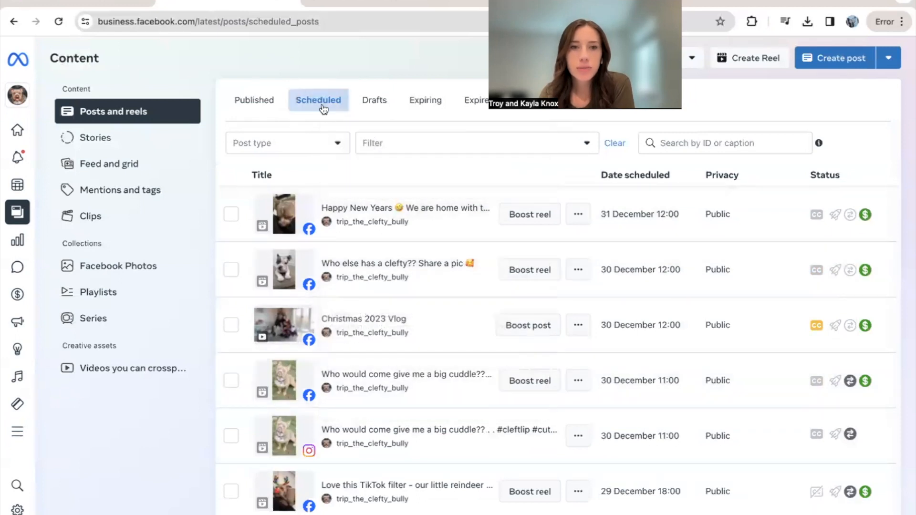
Refresh the scheduled content list, check the new reel's Facebook and Instagram entries and available actions, and browse the other scheduled posts.
{"action": "left_click", "coordinate": [60, 22]}
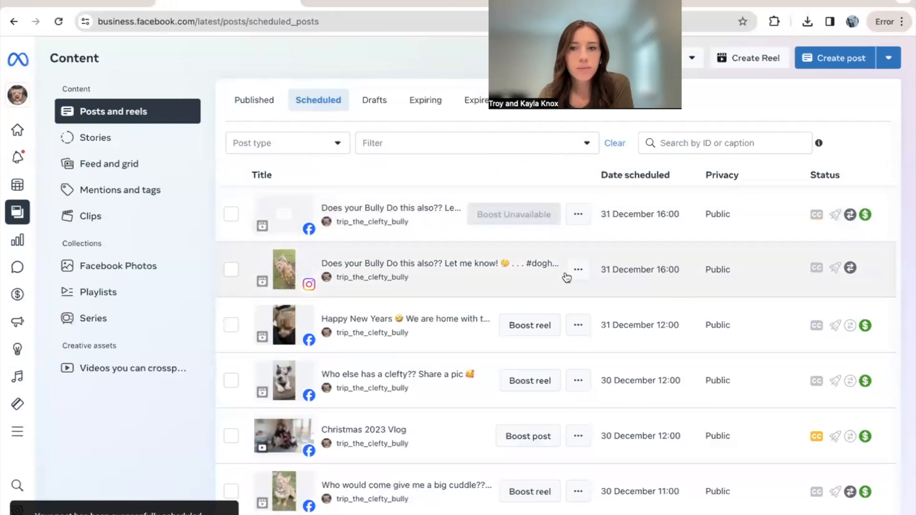
{"action": "left_click", "coordinate": [867, 224]}
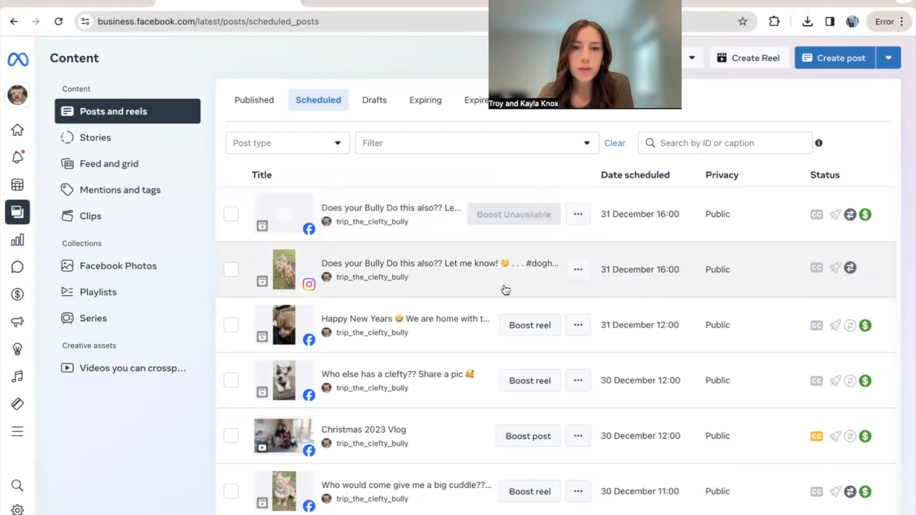
{"action": "left_click", "coordinate": [578, 271]}
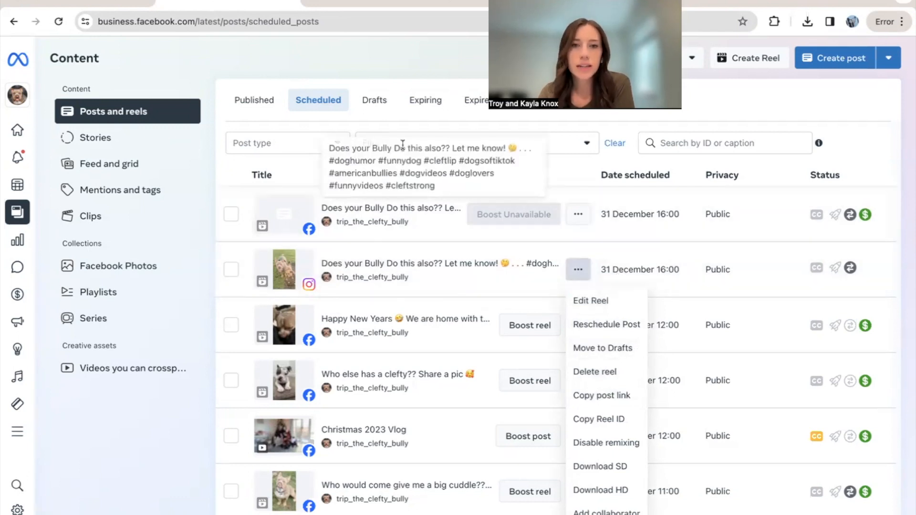
{"action": "scroll", "coordinate": [514, 387], "scroll_direction": "down", "scroll_amount": 2}
{"action": "scroll", "coordinate": [514, 389], "scroll_direction": "down", "scroll_amount": 5}
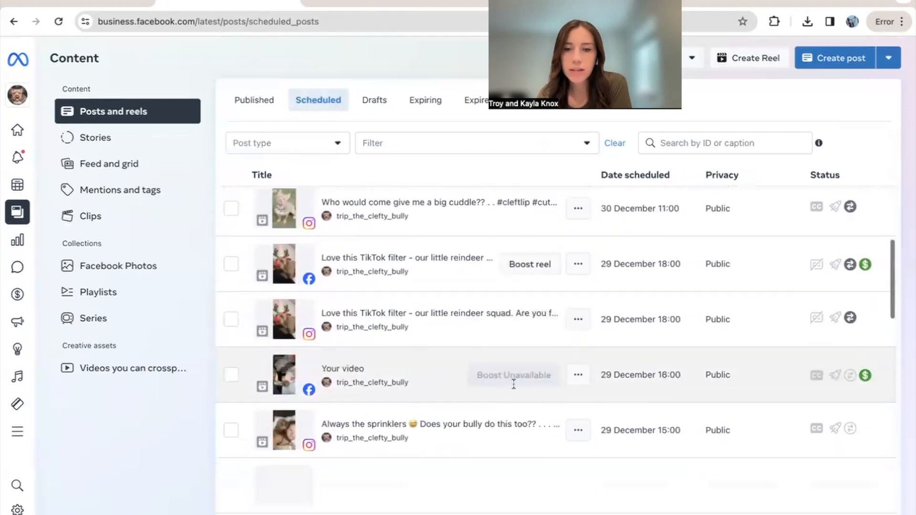
{"action": "scroll", "coordinate": [511, 377], "scroll_direction": "up", "scroll_amount": 2}
{"action": "scroll", "coordinate": [647, 483], "scroll_direction": "up", "scroll_amount": 5}
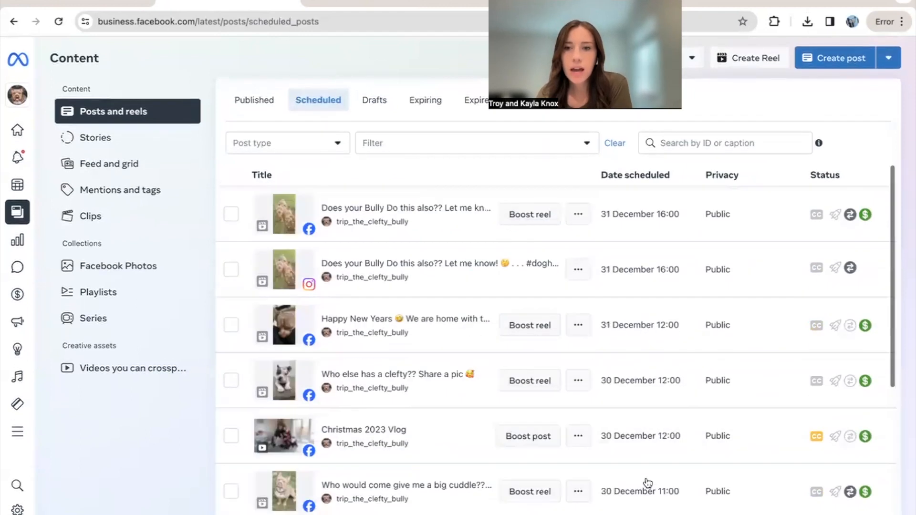